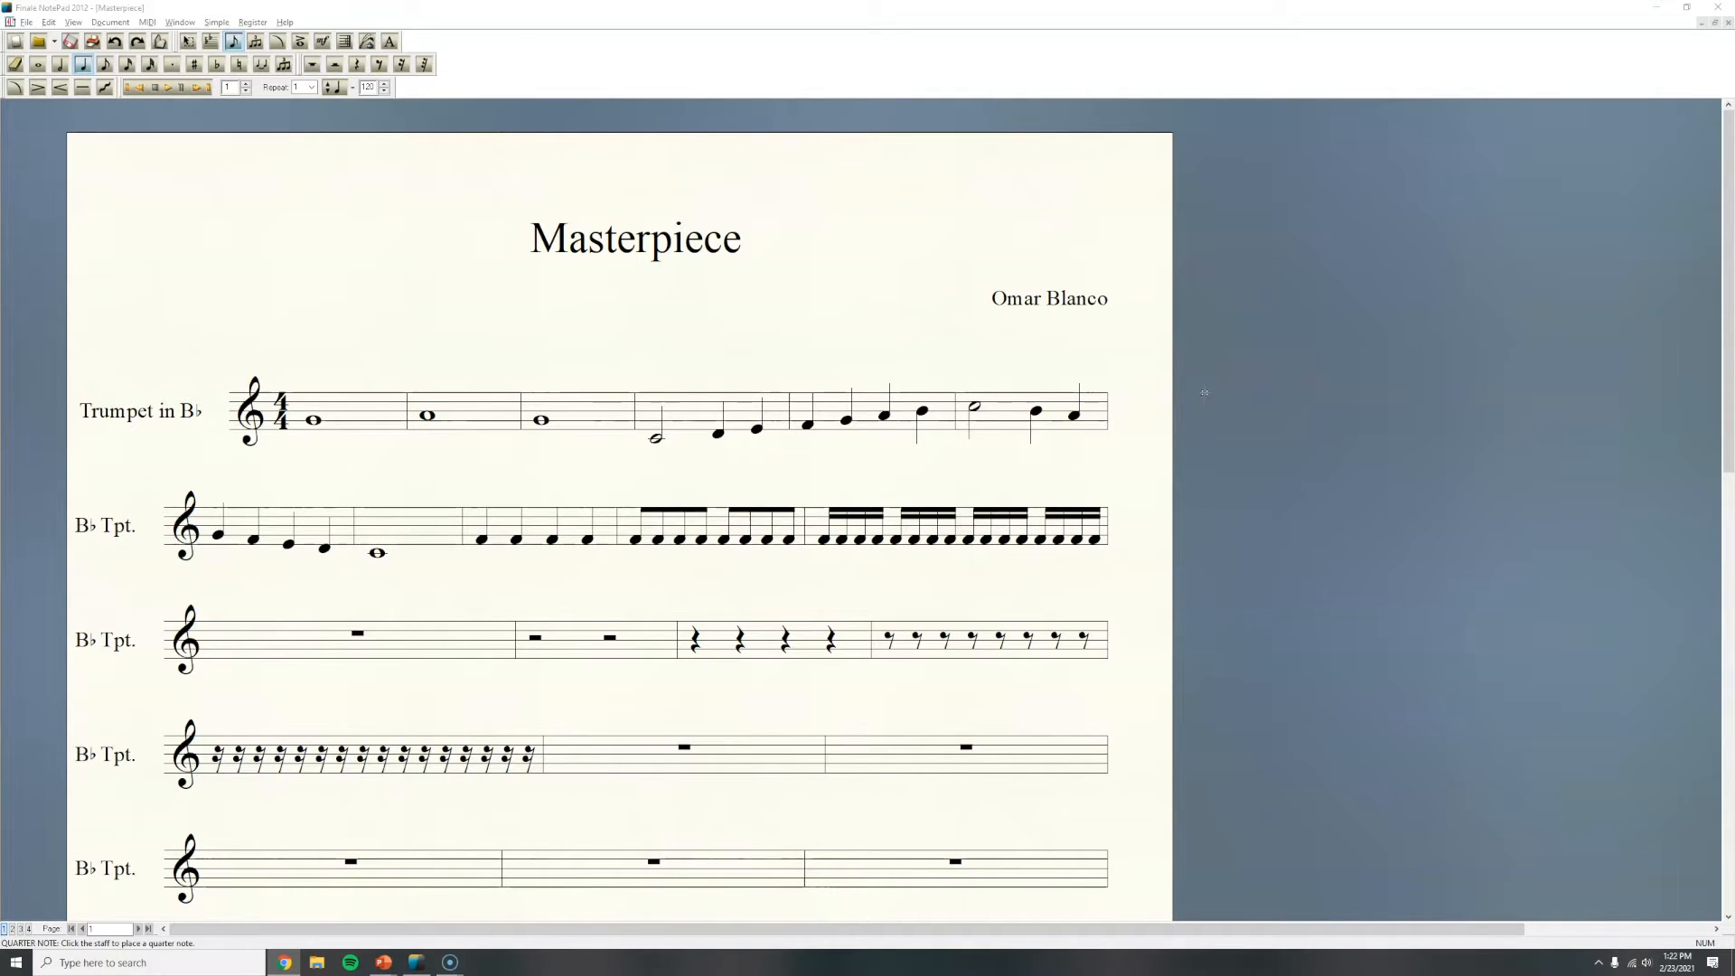
Step: Erase the whole notes in the first two measures of the top trumpet staff with the Eraser tool
{"action": "left_click", "coordinate": [1313, 413]}
{"action": "left_click", "coordinate": [67, 68]}
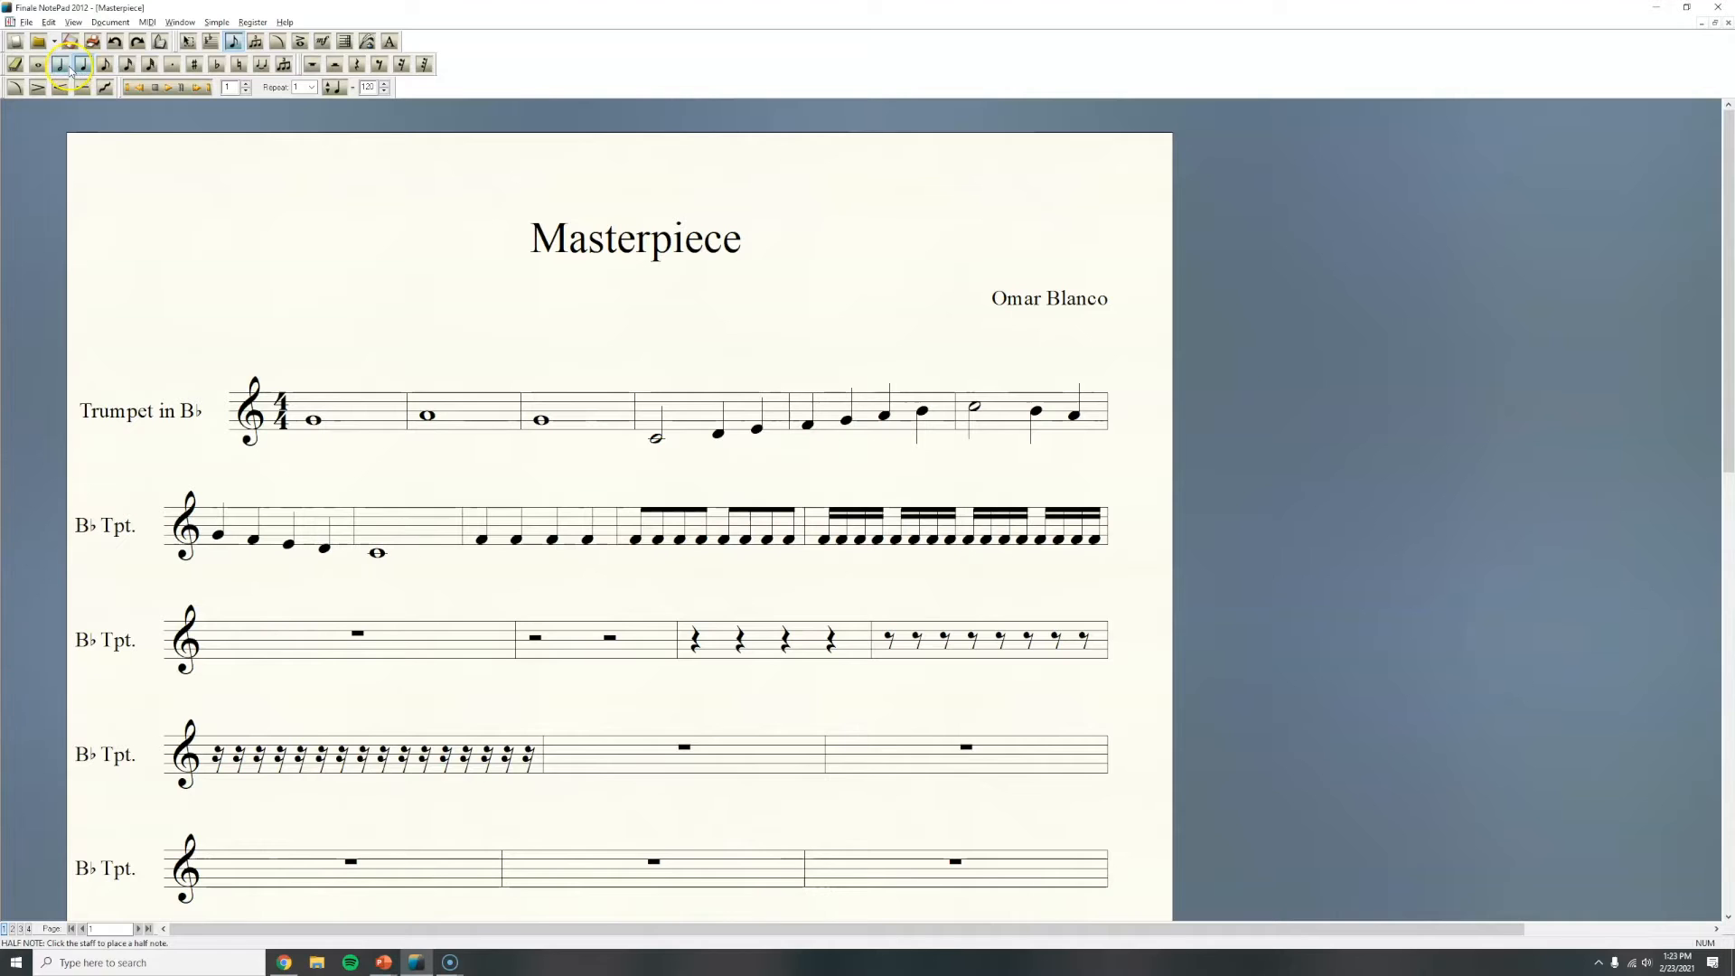
{"action": "left_click", "coordinate": [22, 68]}
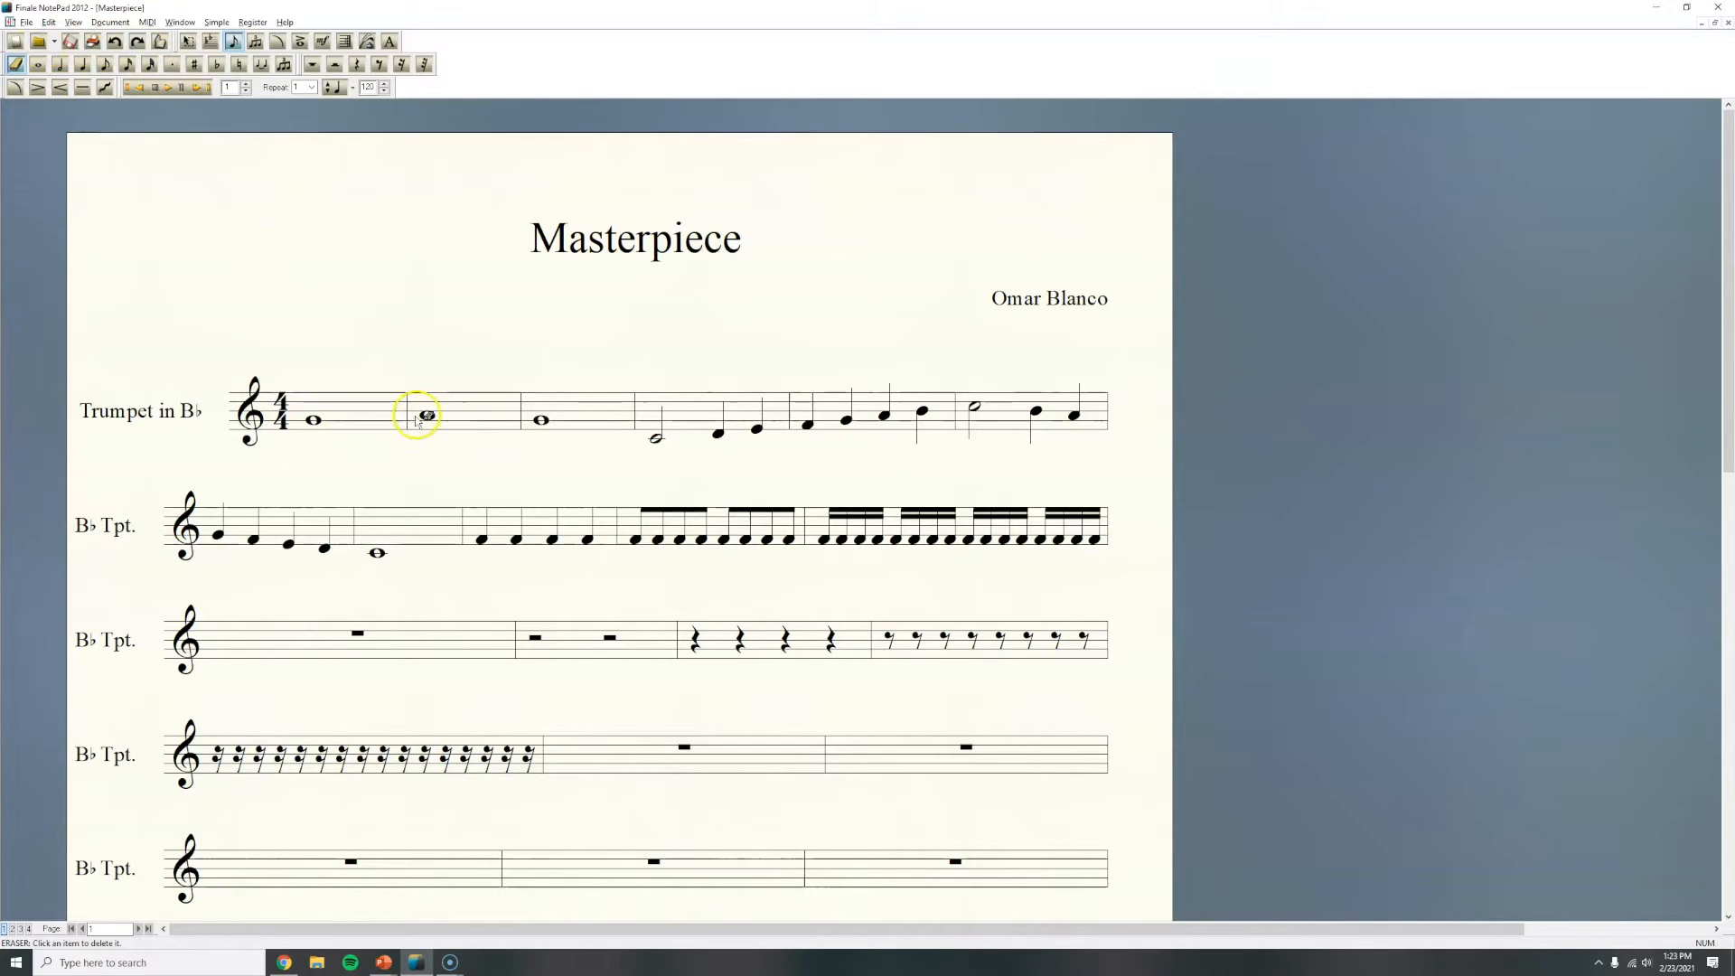
{"action": "left_click", "coordinate": [312, 419]}
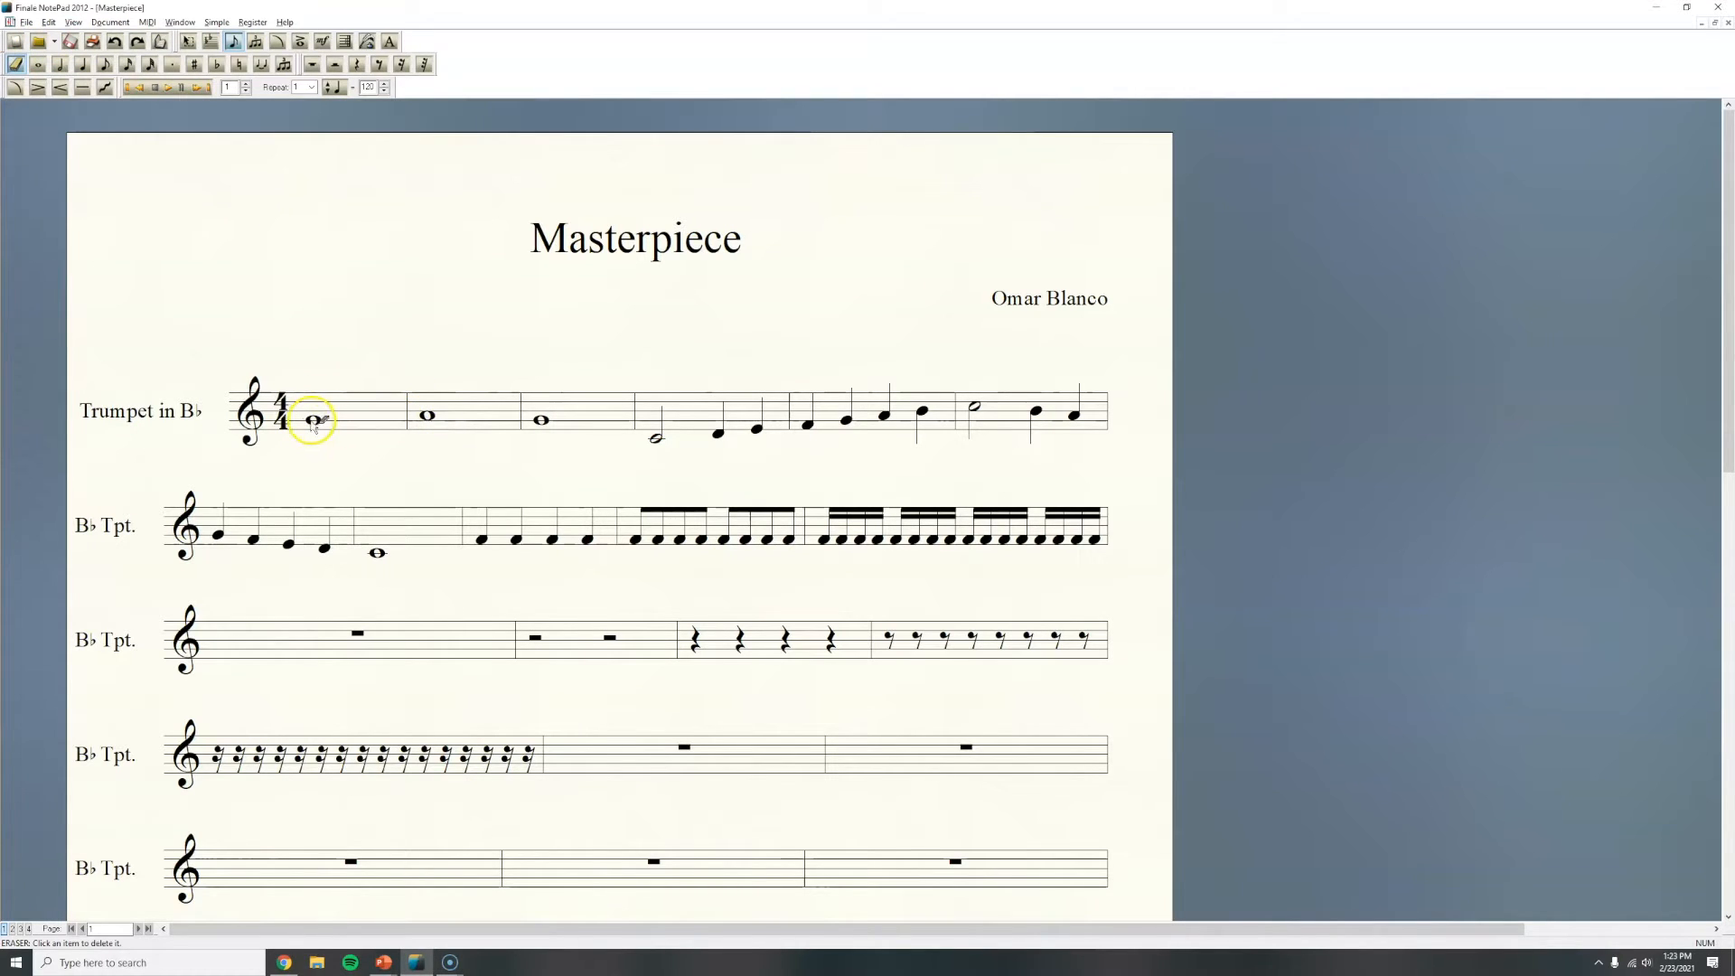
{"action": "left_click", "coordinate": [428, 414]}
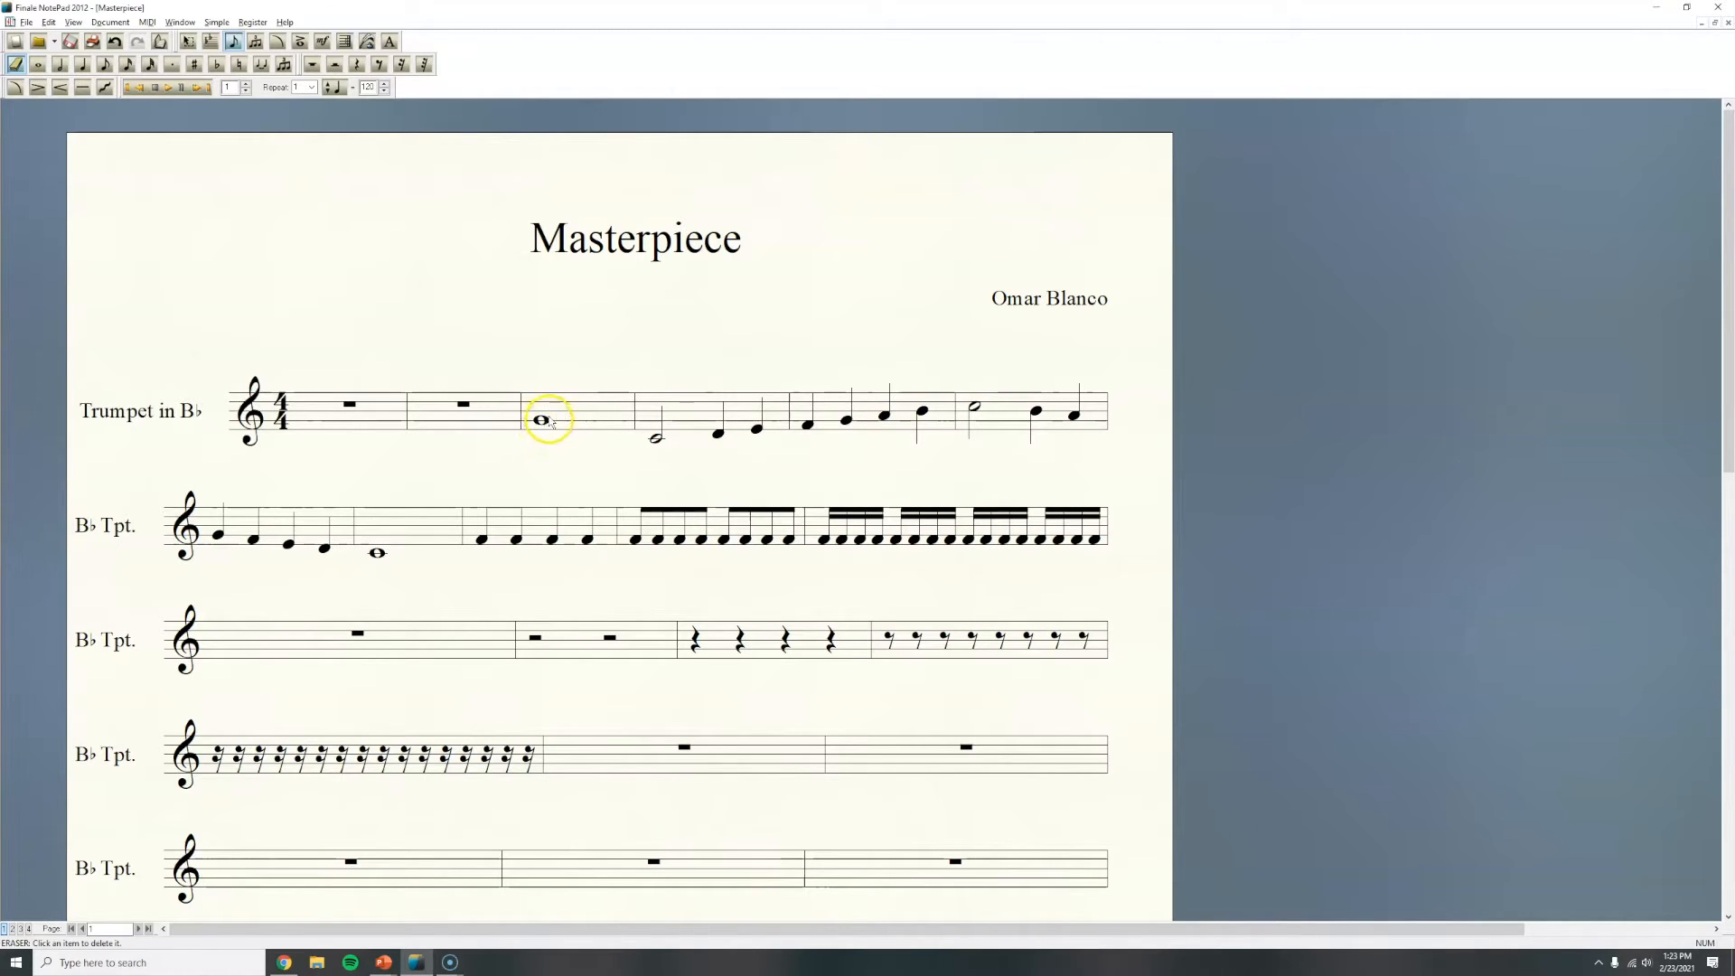
Step: Raise the whole note in measure 3 by one step and reposition the first quarter note of measure 4
{"action": "left_click", "coordinate": [38, 65]}
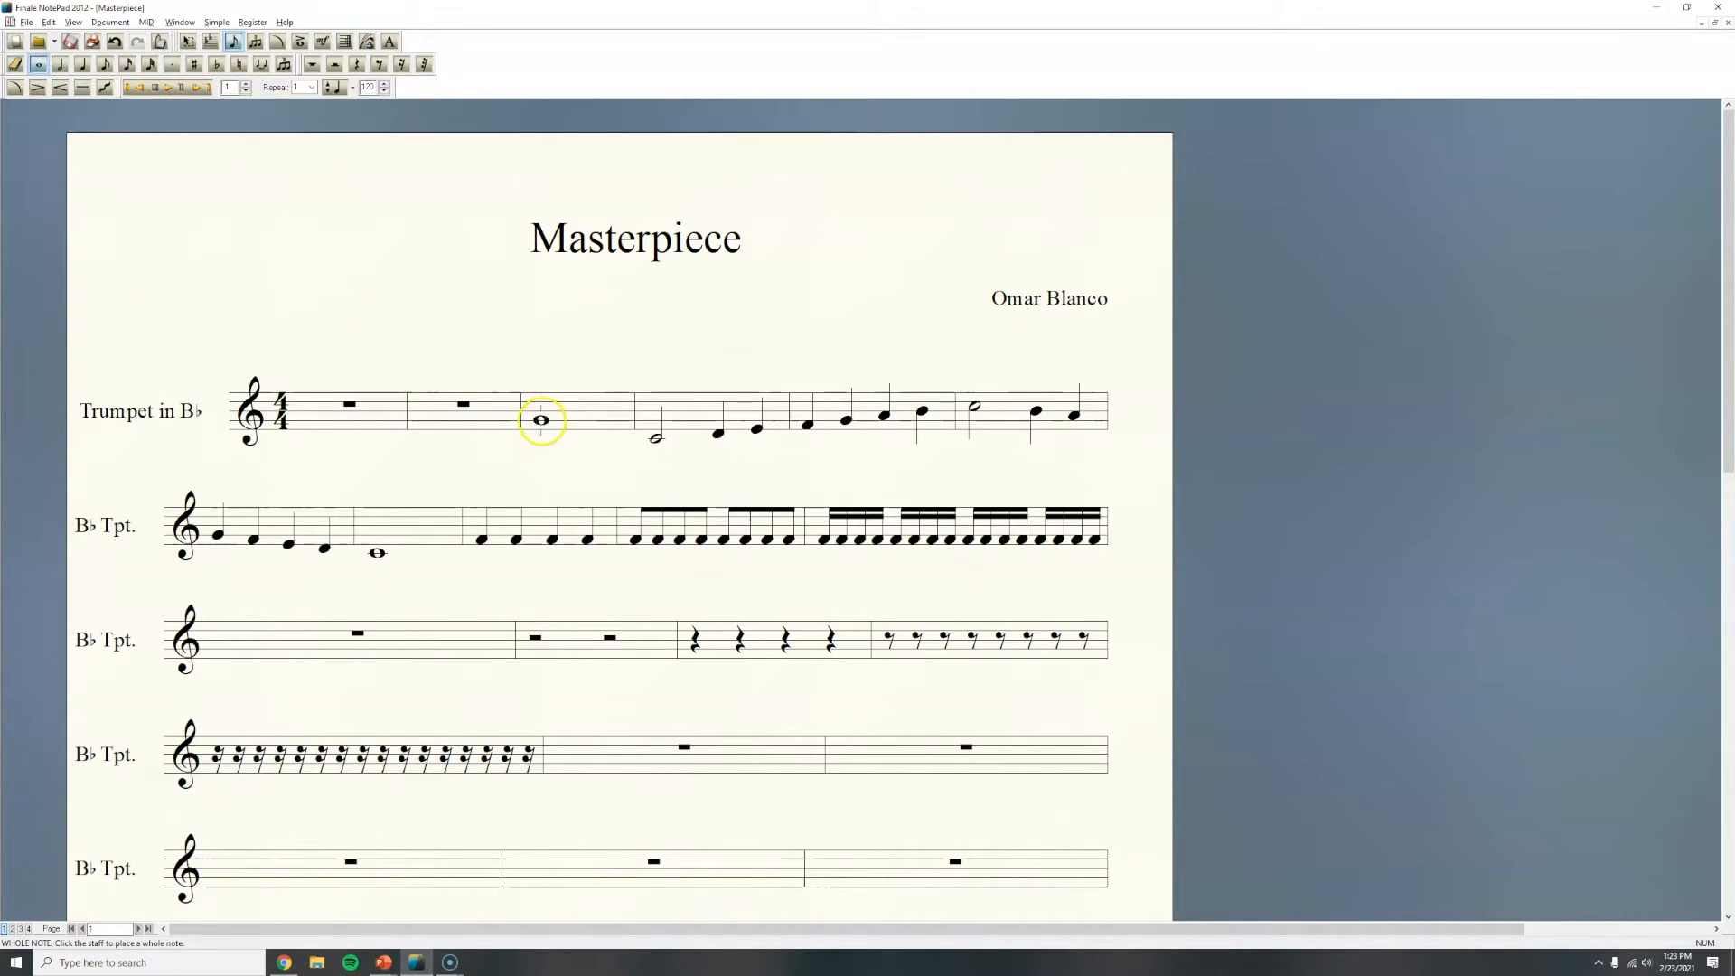
{"action": "left_click", "coordinate": [542, 420]}
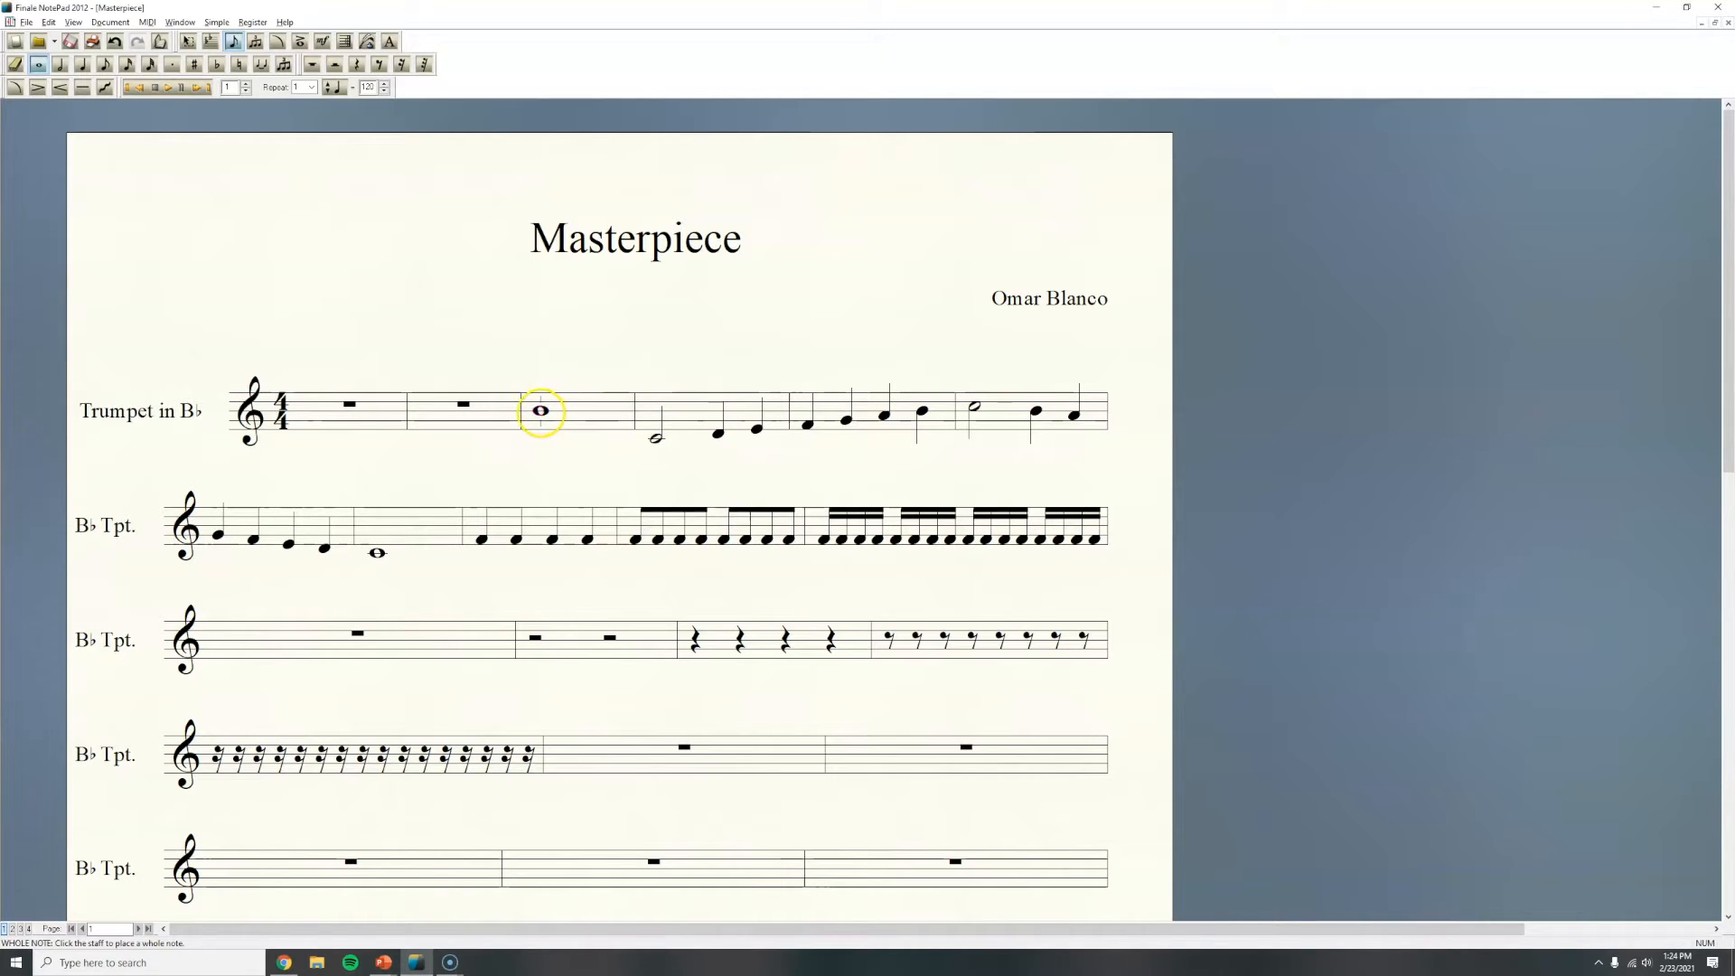
{"action": "left_click_drag", "start_coordinate": [539, 399], "coordinate": [542, 431]}
{"action": "left_click", "coordinate": [541, 418]}
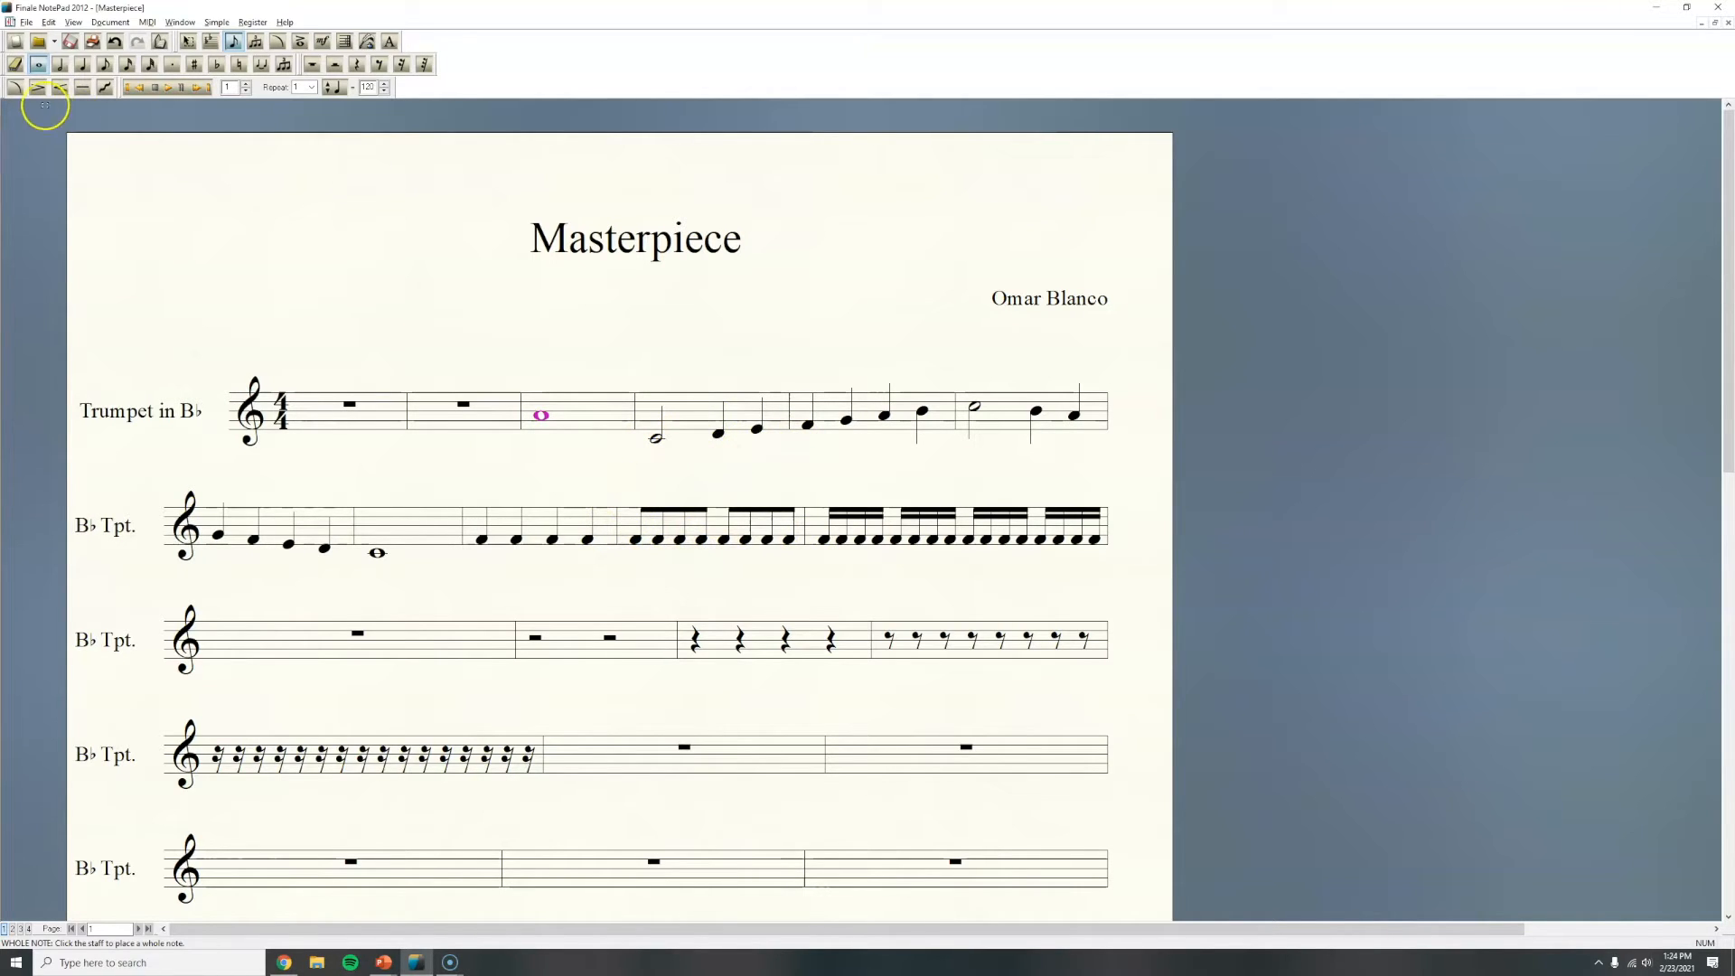
{"action": "left_click", "coordinate": [85, 66]}
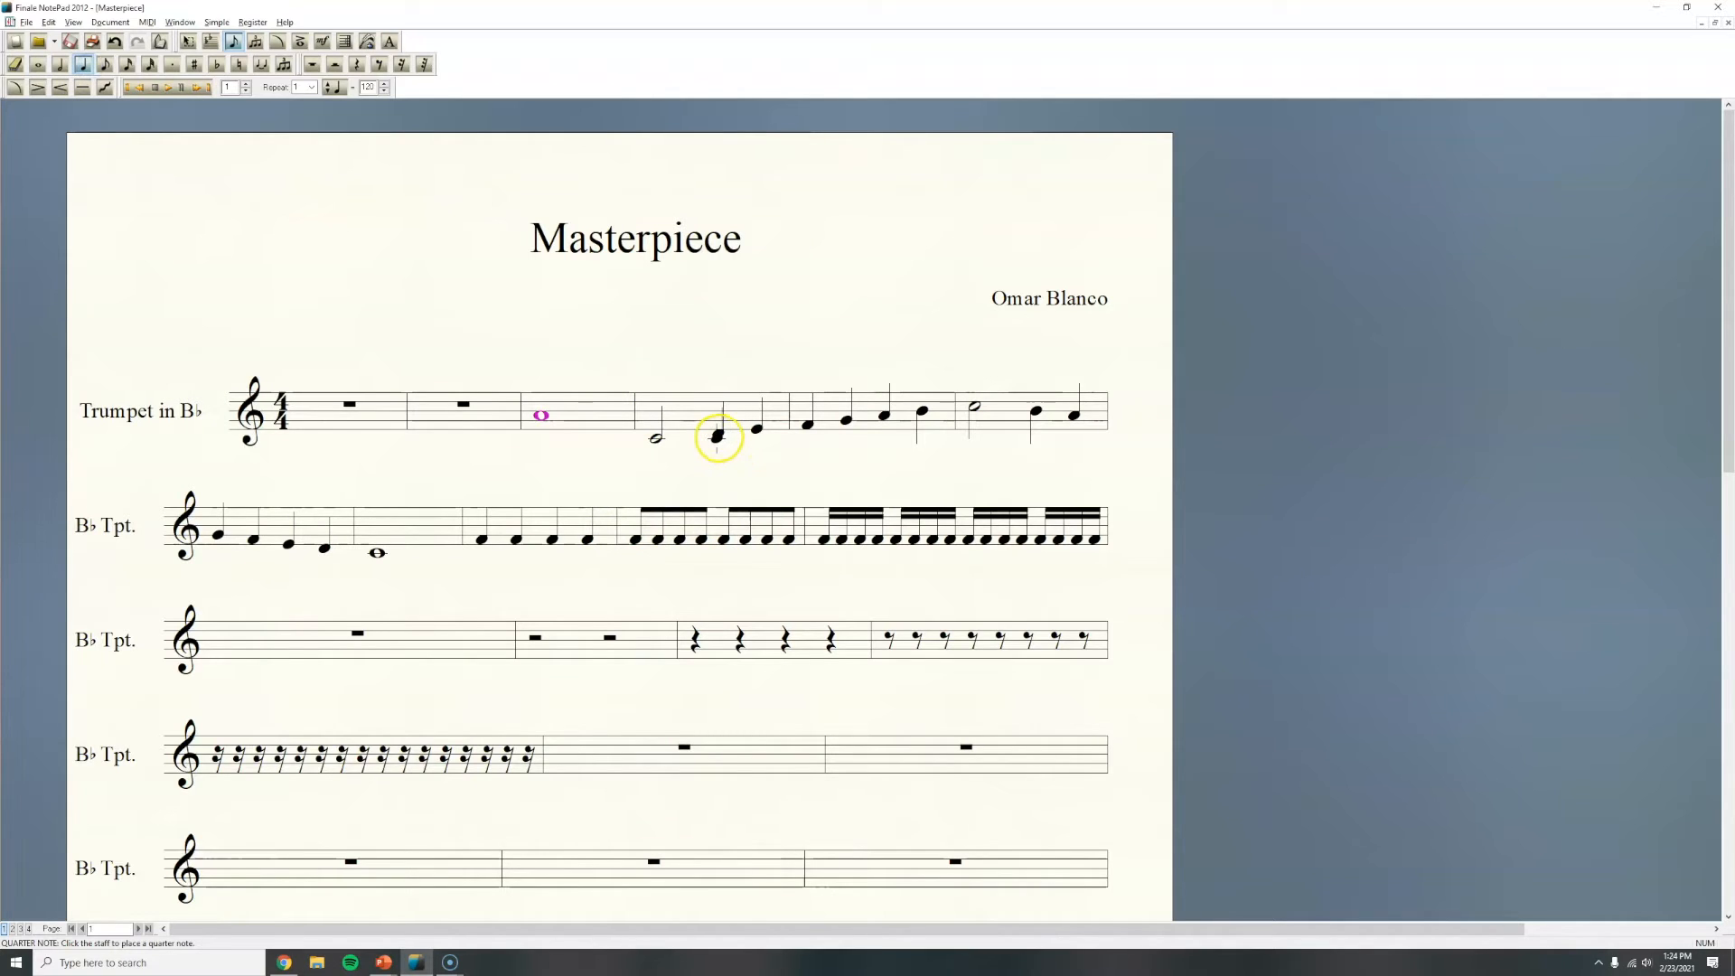
{"action": "mouse_move", "coordinate": [720, 433]}
{"action": "left_mouse_down"}
{"action": "mouse_move", "coordinate": [716, 399]}
{"action": "mouse_move", "coordinate": [723, 432]}
{"action": "left_mouse_up"}
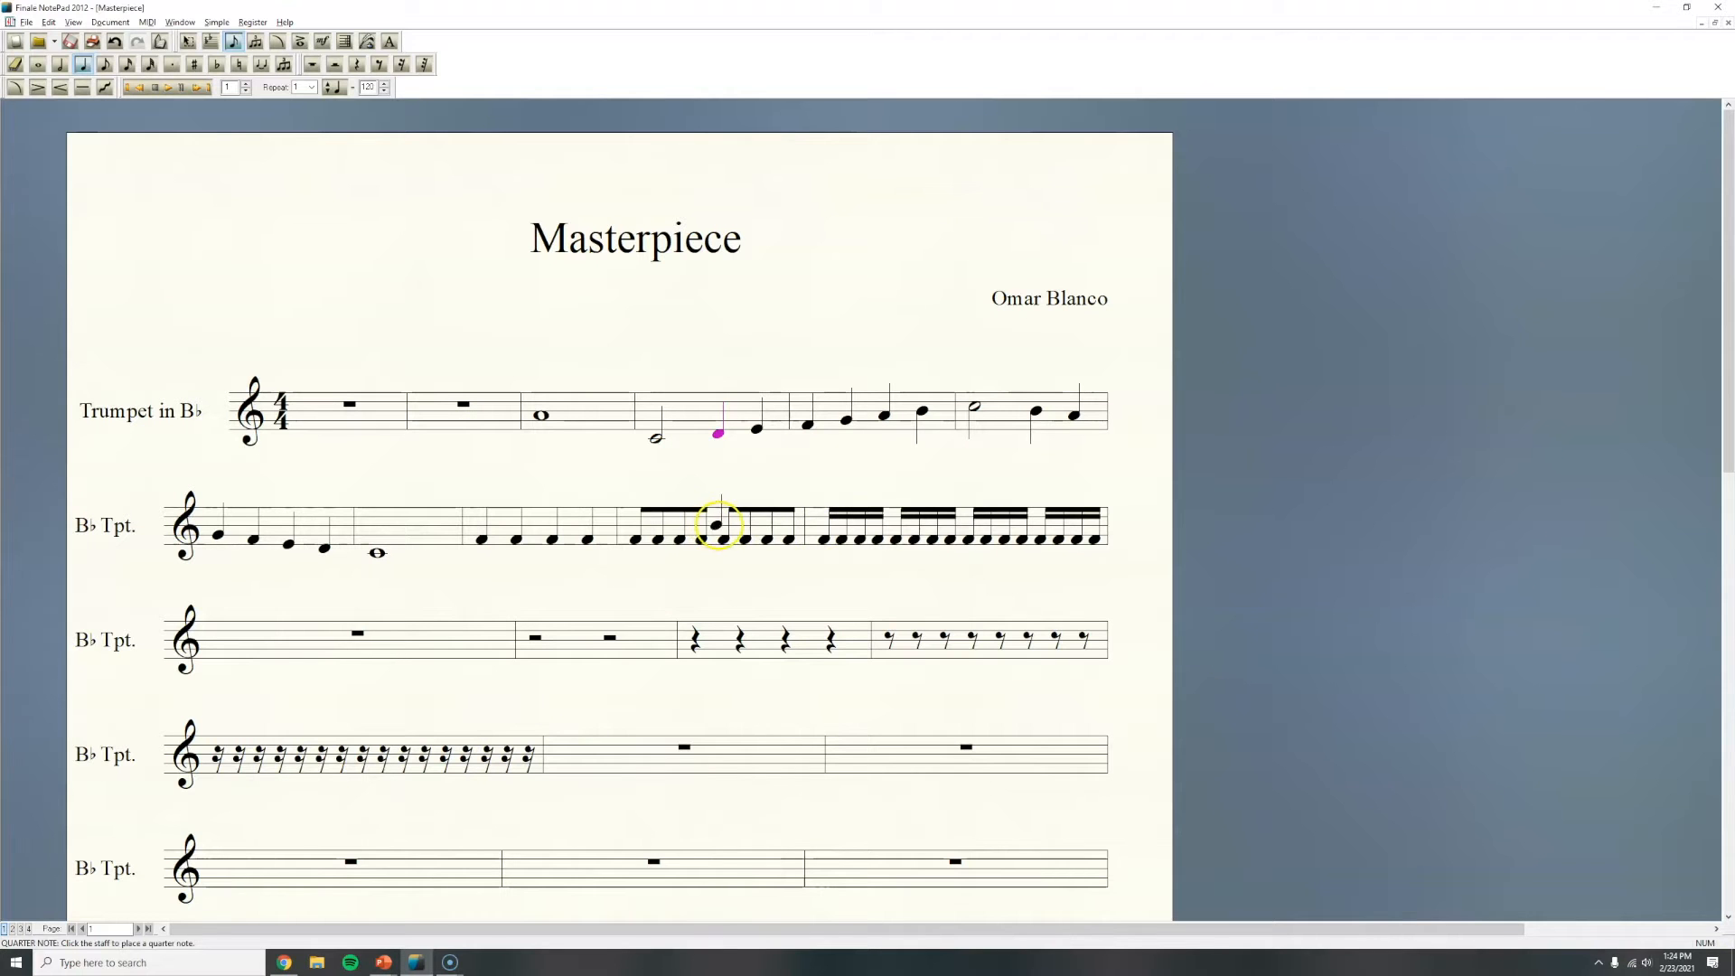
Step: Scroll through the score to review the lower trumpet staves
{"action": "scroll", "coordinate": [720, 524], "scroll_direction": "down", "scroll_amount": 1}
{"action": "scroll", "coordinate": [720, 524], "scroll_direction": "down", "scroll_amount": 6}
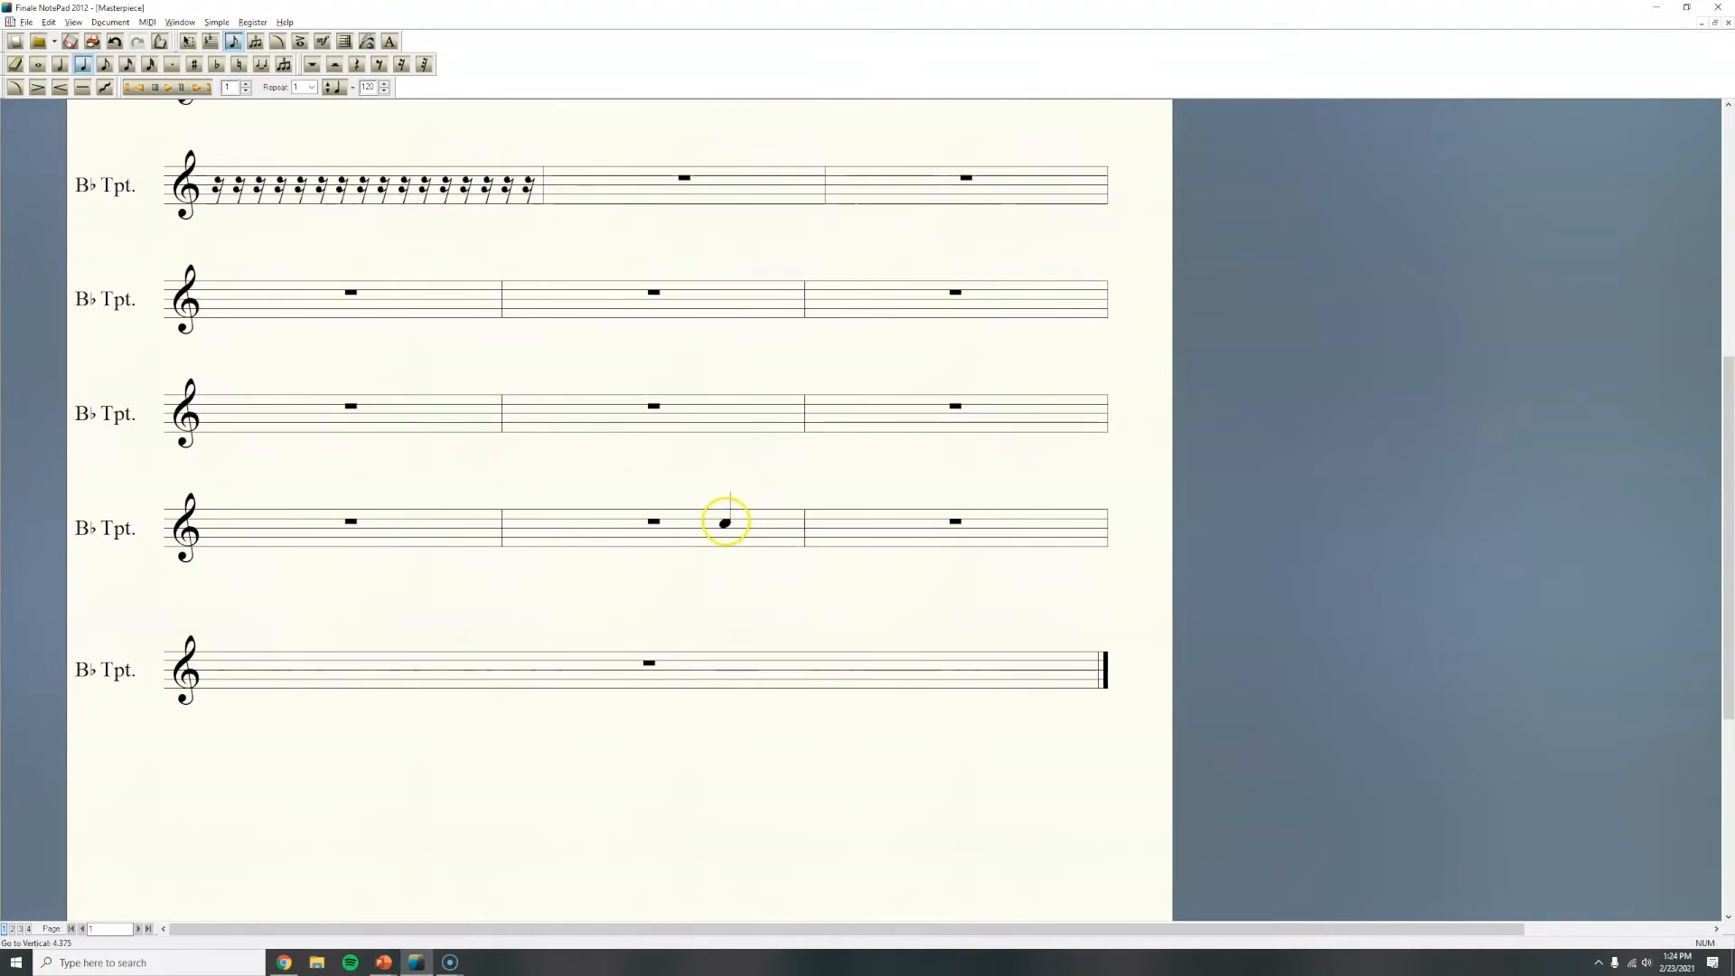
{"action": "scroll", "coordinate": [724, 520], "scroll_direction": "up", "scroll_amount": 1}
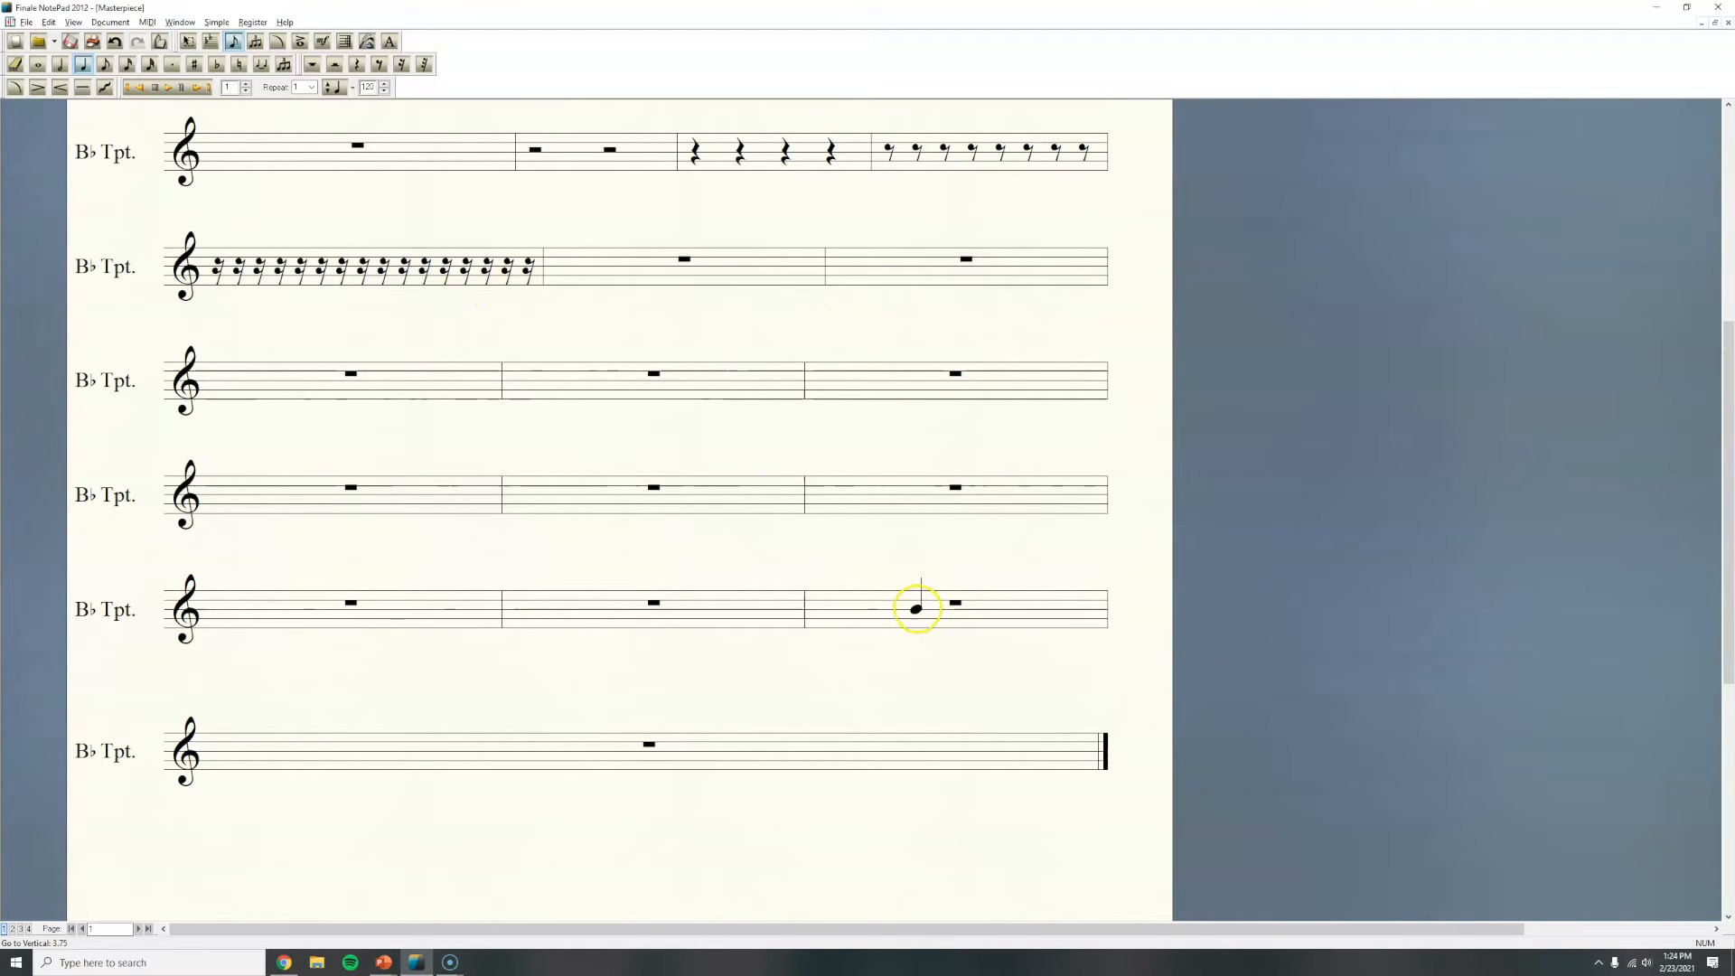
{"action": "scroll", "coordinate": [918, 599], "scroll_direction": "up", "scroll_amount": 4}
{"action": "scroll", "coordinate": [916, 601], "scroll_direction": "down", "scroll_amount": 3}
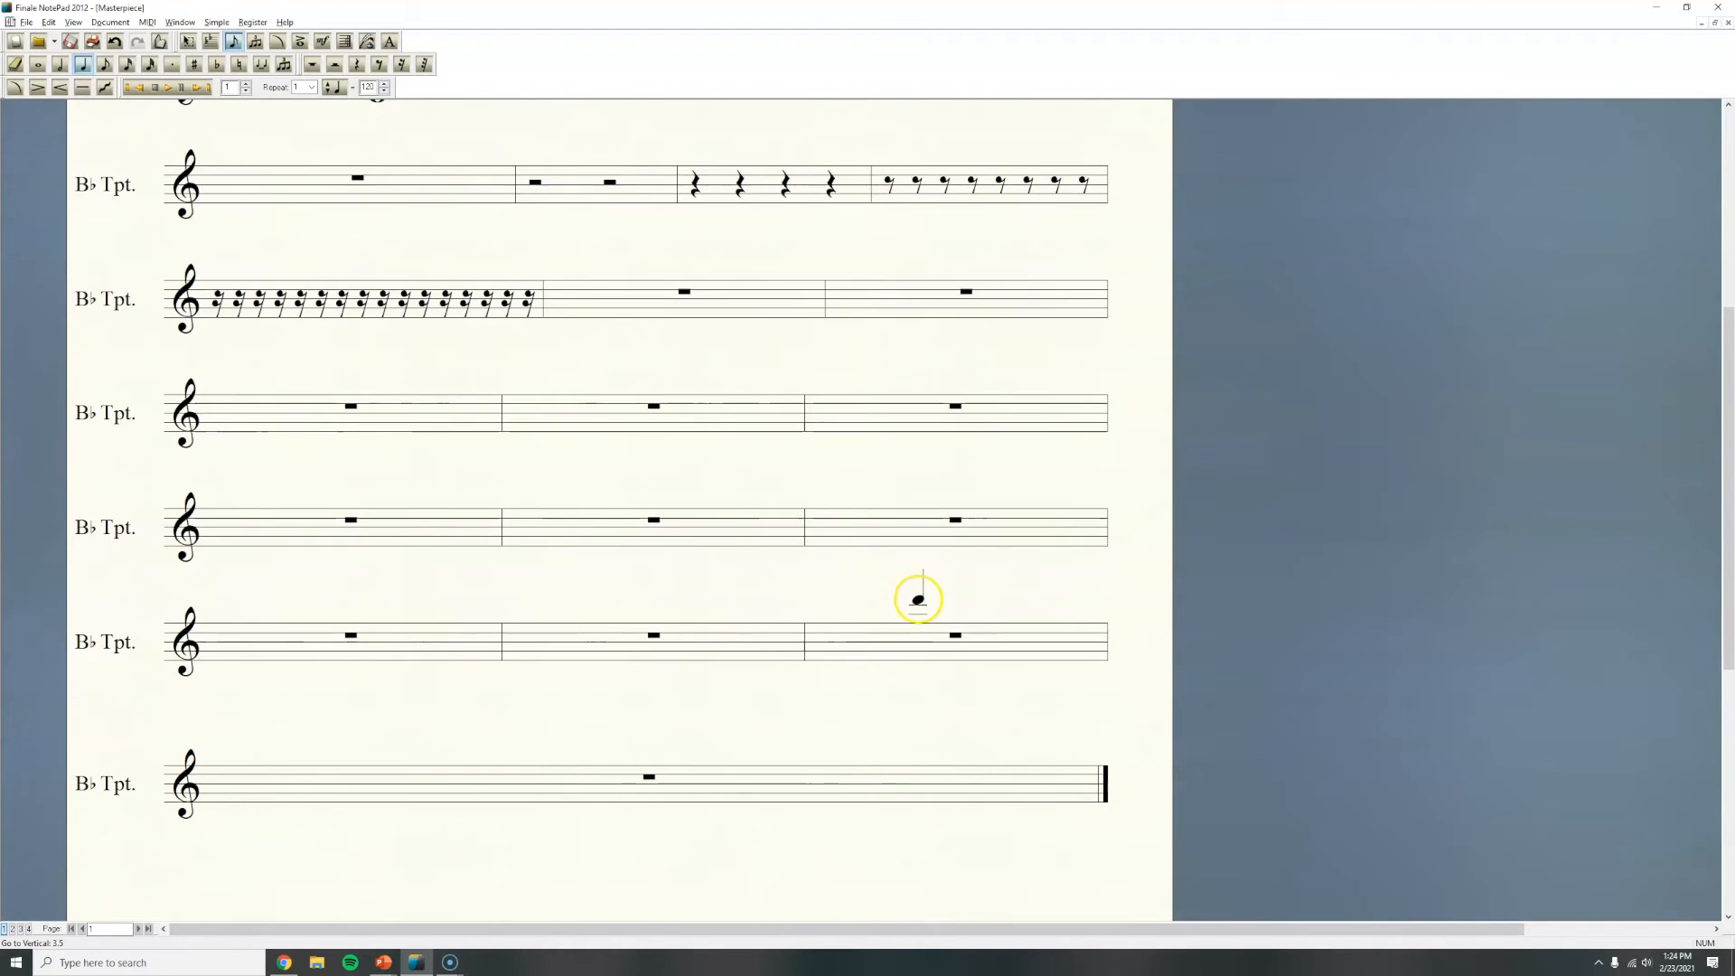
{"action": "scroll", "coordinate": [931, 595], "scroll_direction": "up", "scroll_amount": 4}
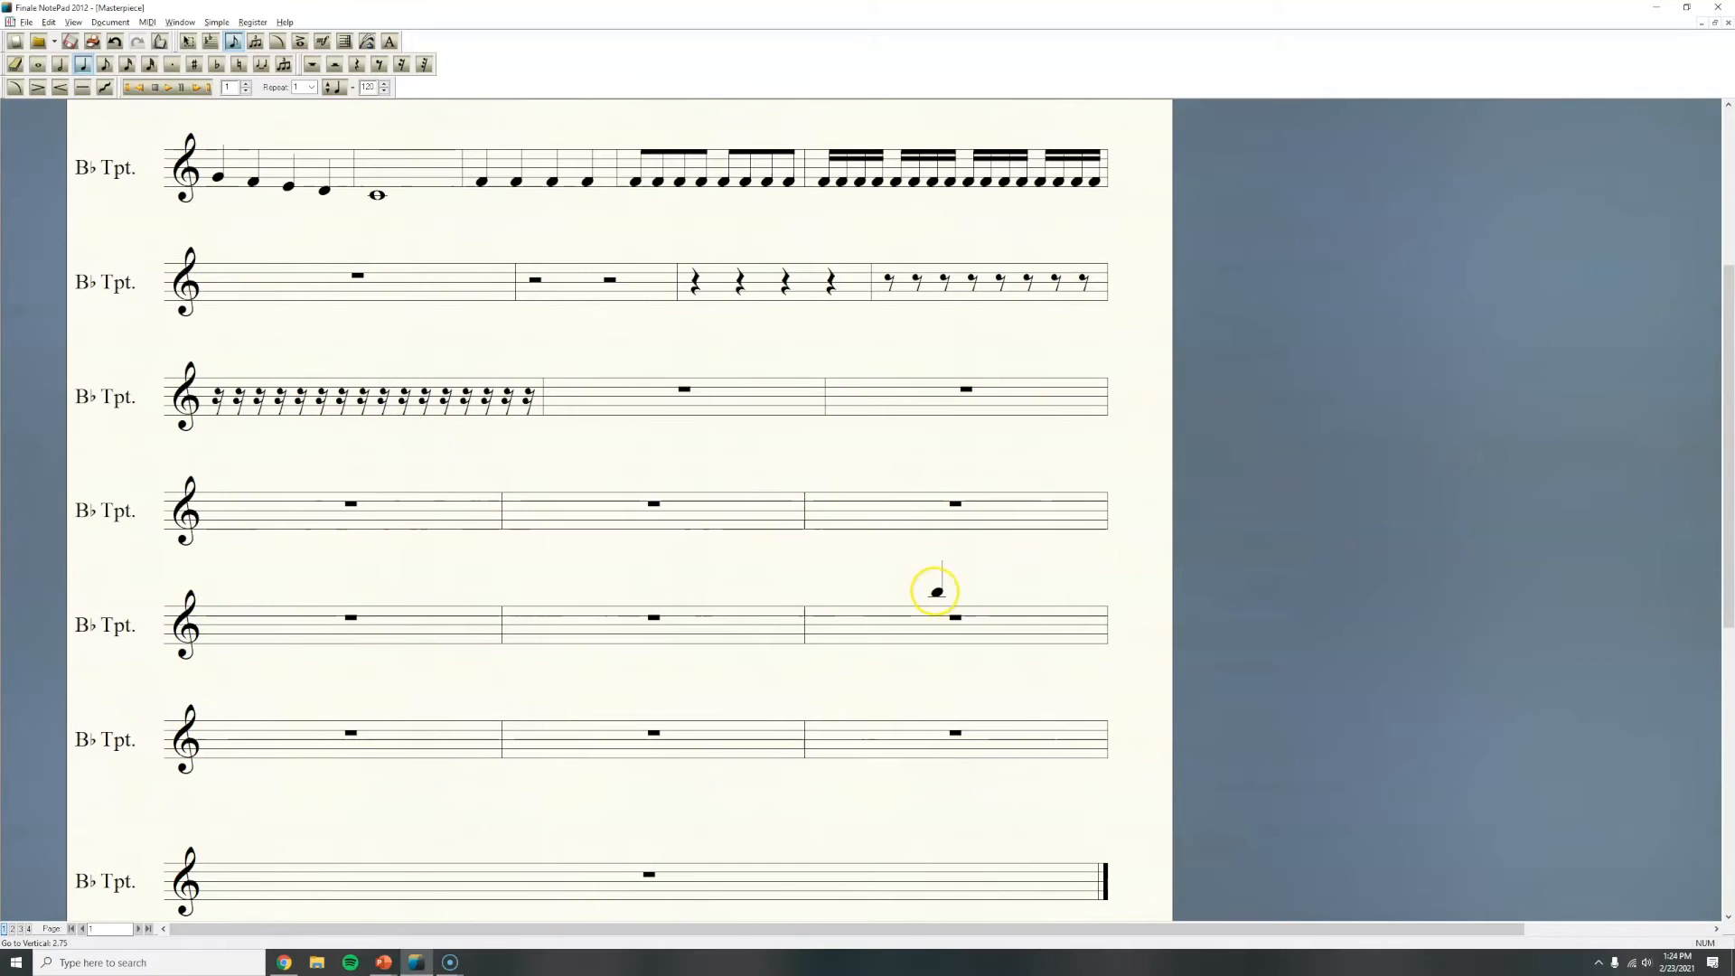
{"action": "scroll", "coordinate": [943, 532], "scroll_direction": "up", "scroll_amount": 2}
{"action": "scroll", "coordinate": [946, 553], "scroll_direction": "down", "scroll_amount": 3}
{"action": "scroll", "coordinate": [946, 549], "scroll_direction": "down", "scroll_amount": 2}
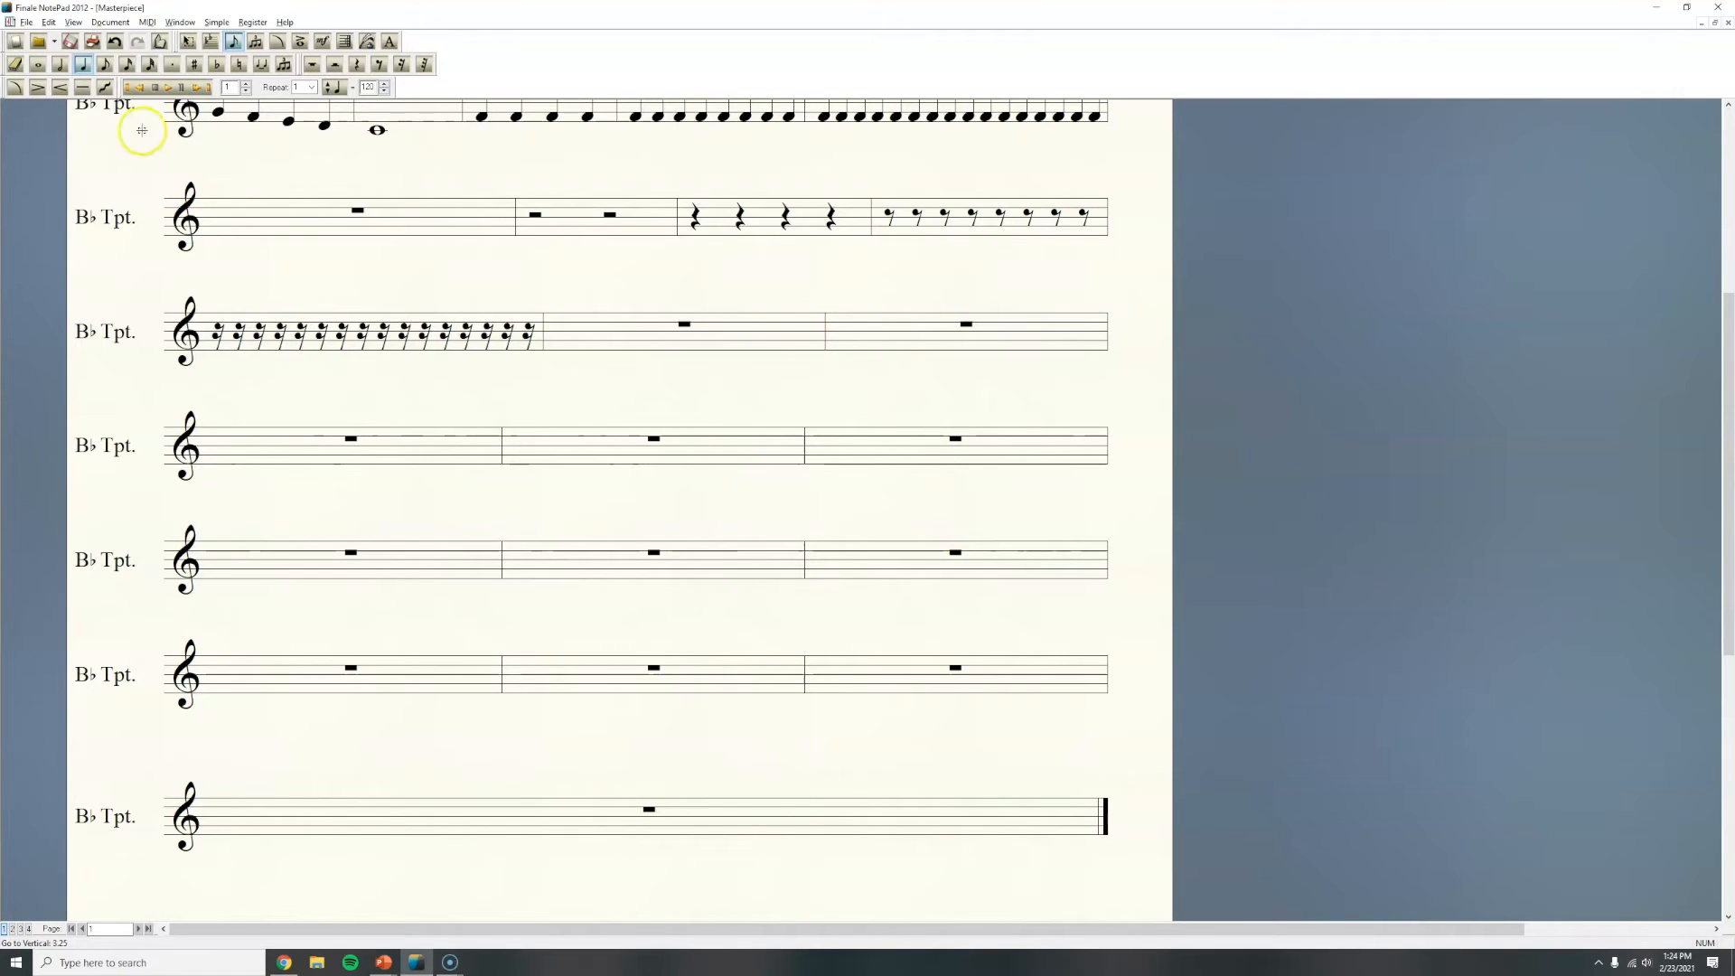
Step: Select every empty measure after the eighth-rest measure on the fourth staff and delete them
{"action": "left_click", "coordinate": [191, 45]}
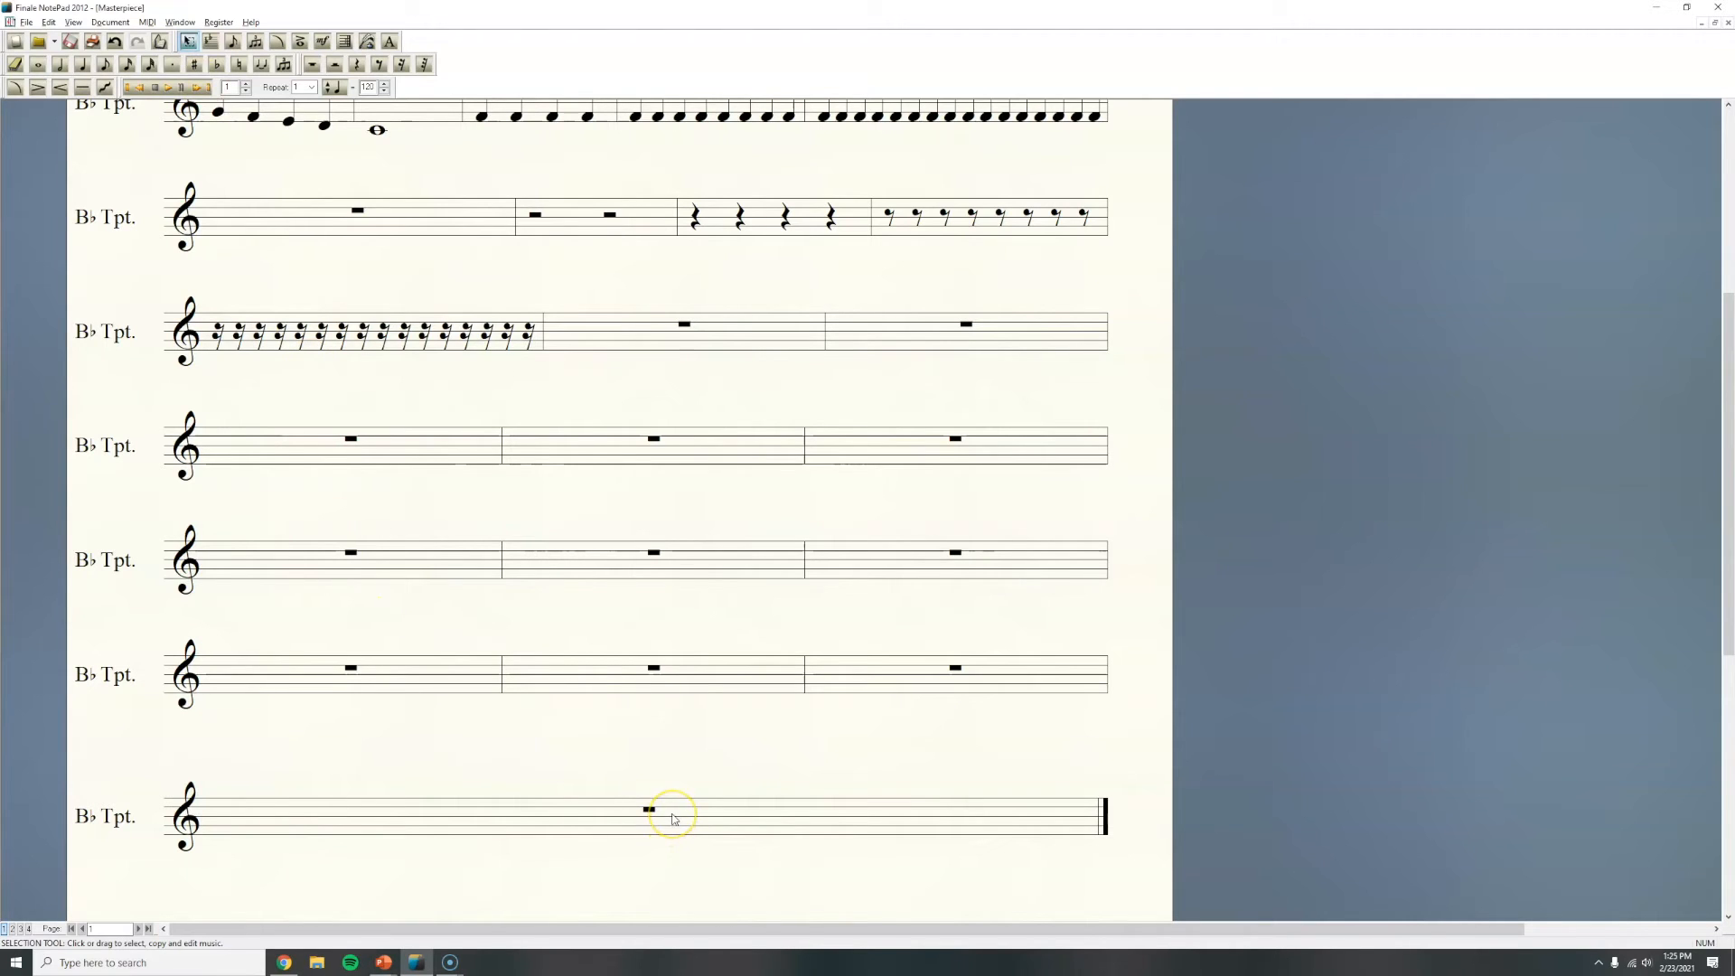
{"action": "left_click", "coordinate": [673, 818]}
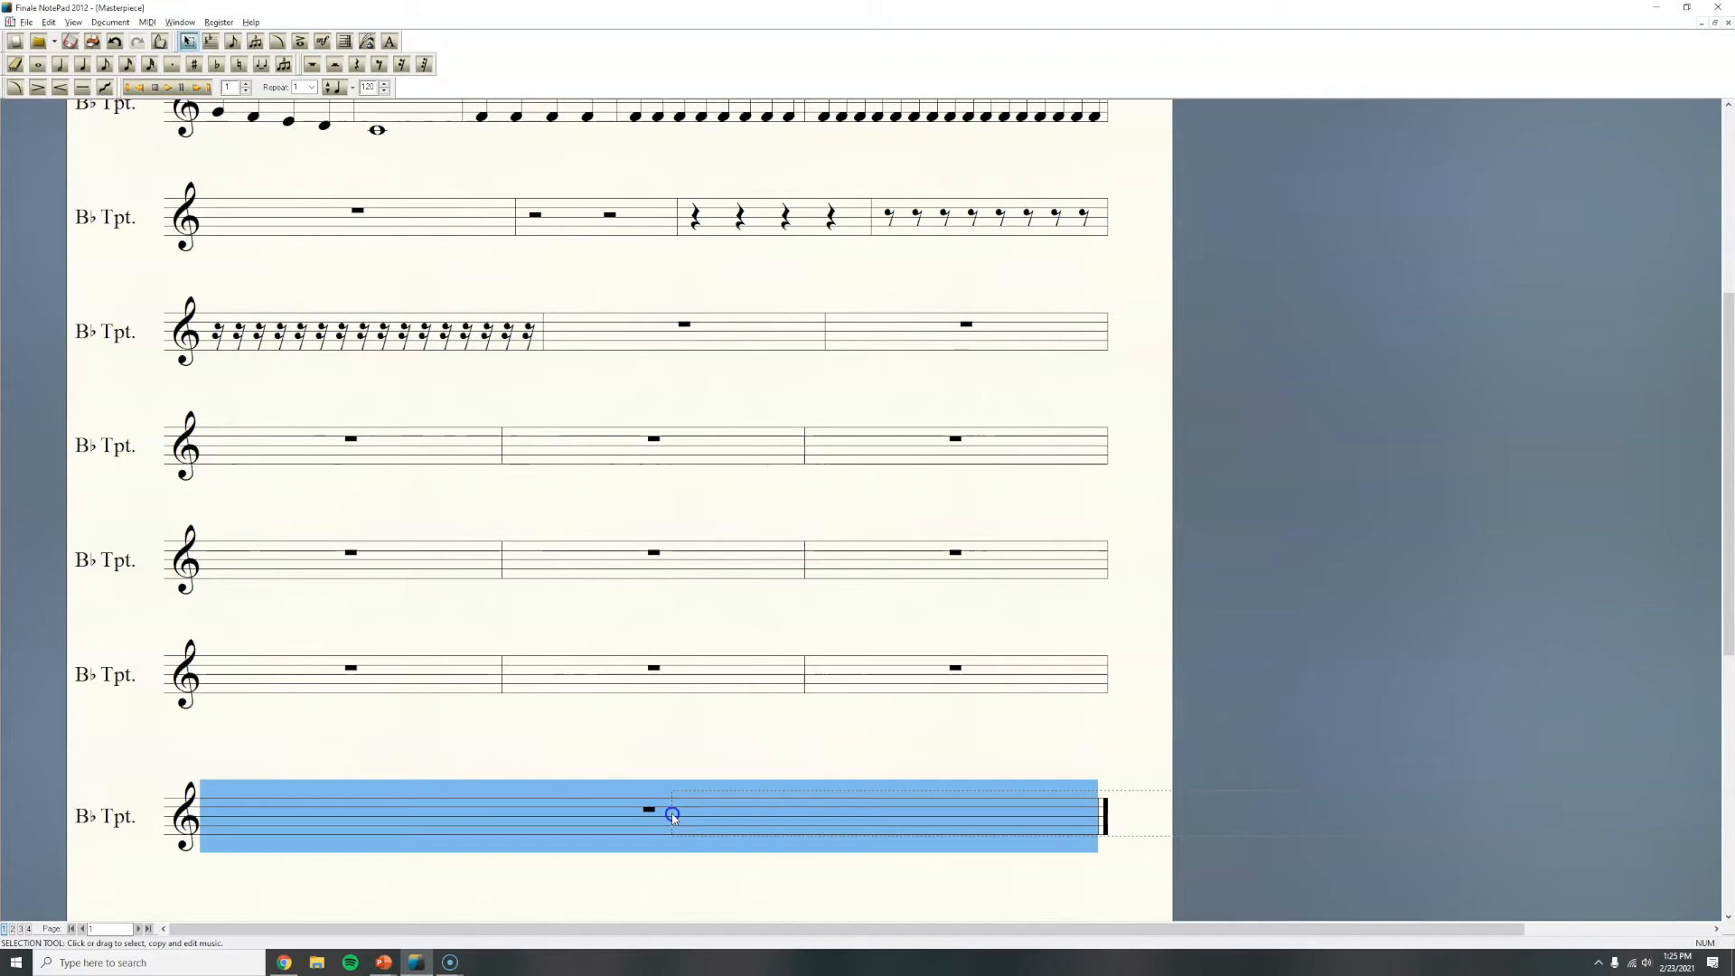
{"action": "left_click", "coordinate": [887, 672], "text": "shift"}
{"action": "left_click", "coordinate": [721, 669], "text": "shift"}
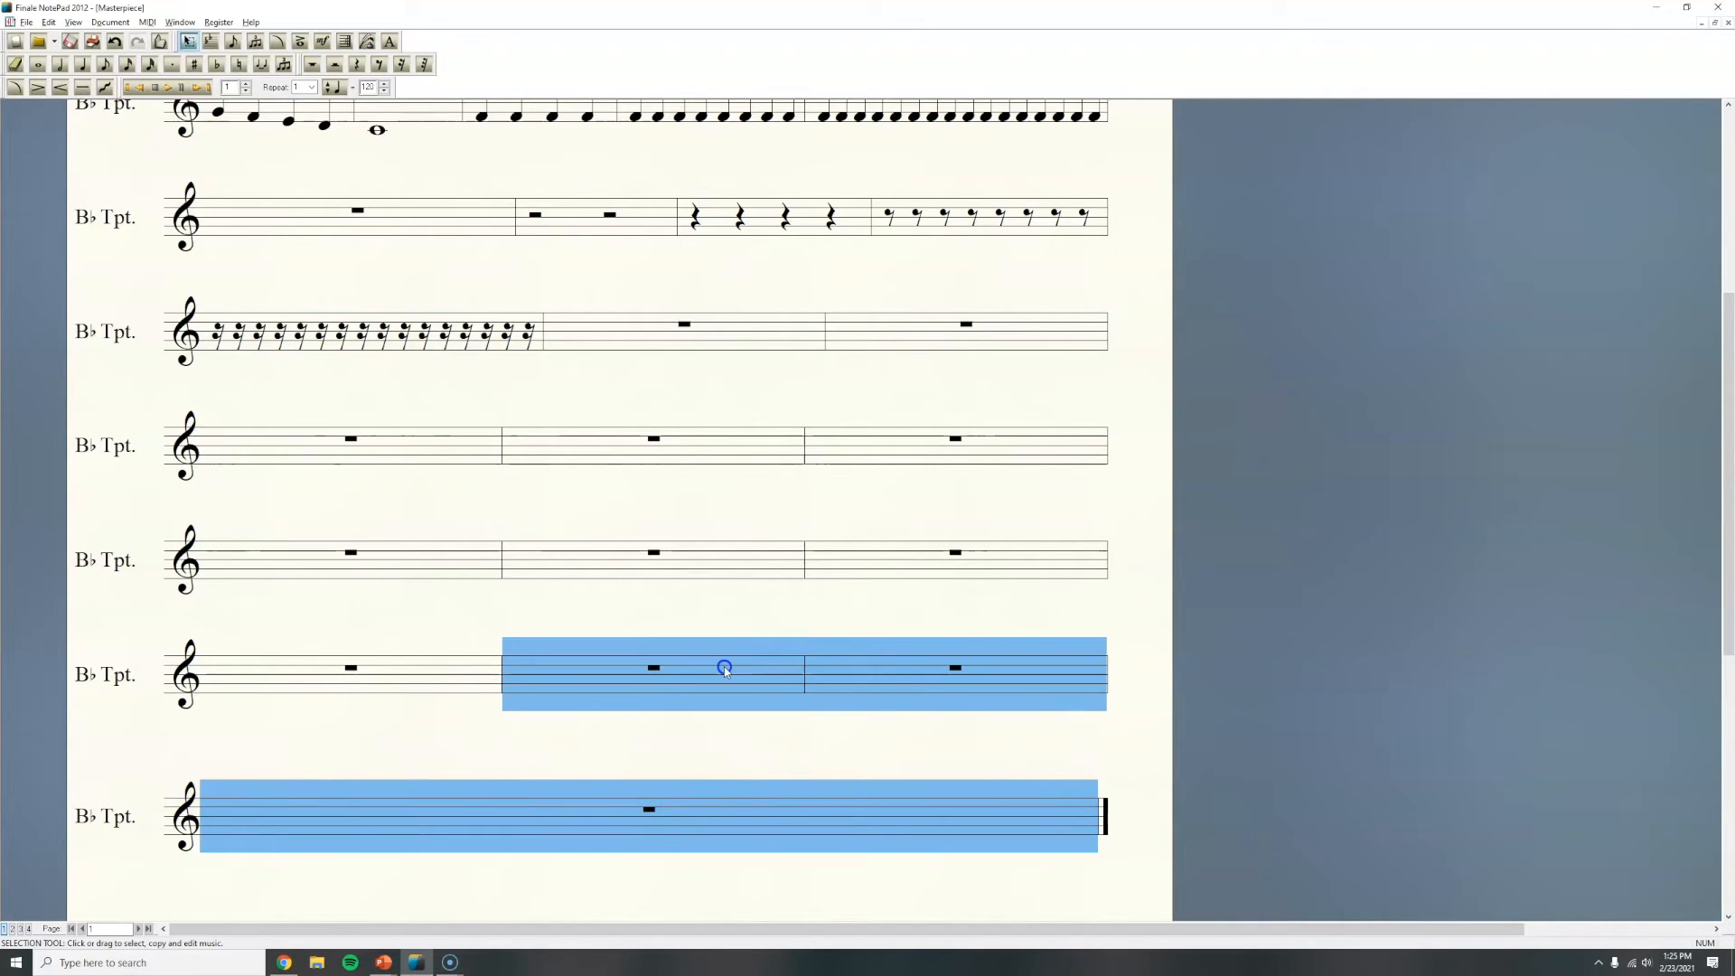
{"action": "left_click", "coordinate": [445, 671], "text": "shift"}
{"action": "left_click", "coordinate": [906, 567], "text": "shift"}
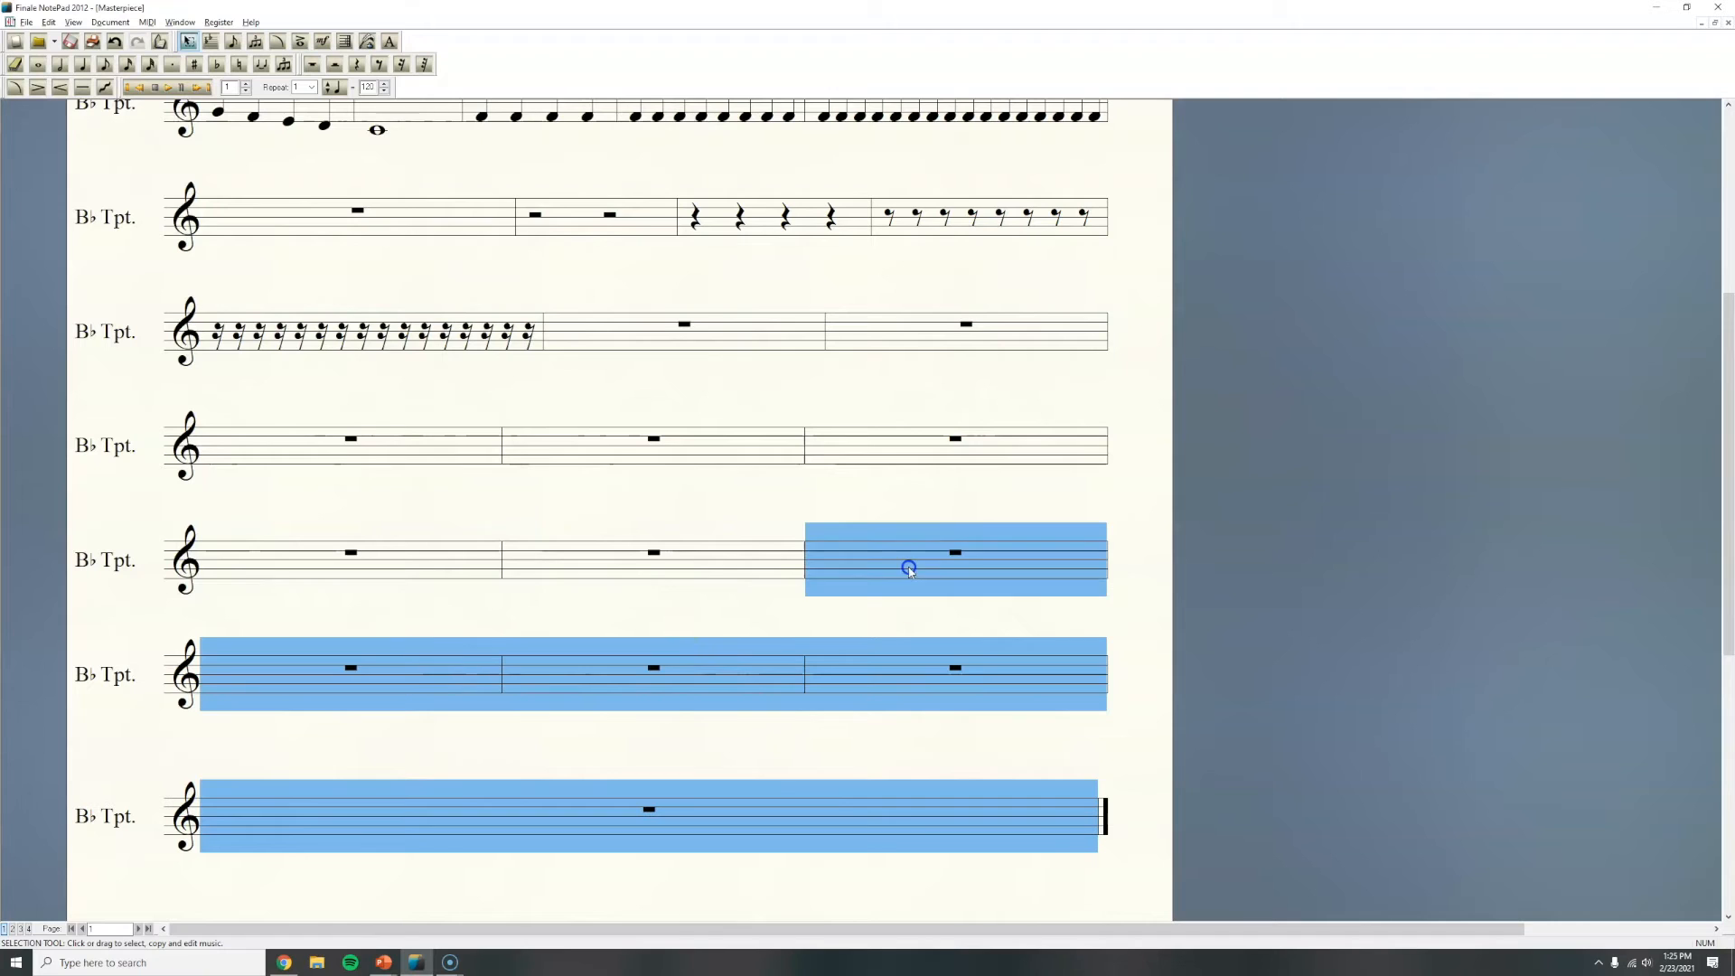
{"action": "left_click", "coordinate": [740, 560], "text": "shift"}
{"action": "left_click", "coordinate": [446, 570], "text": "shift"}
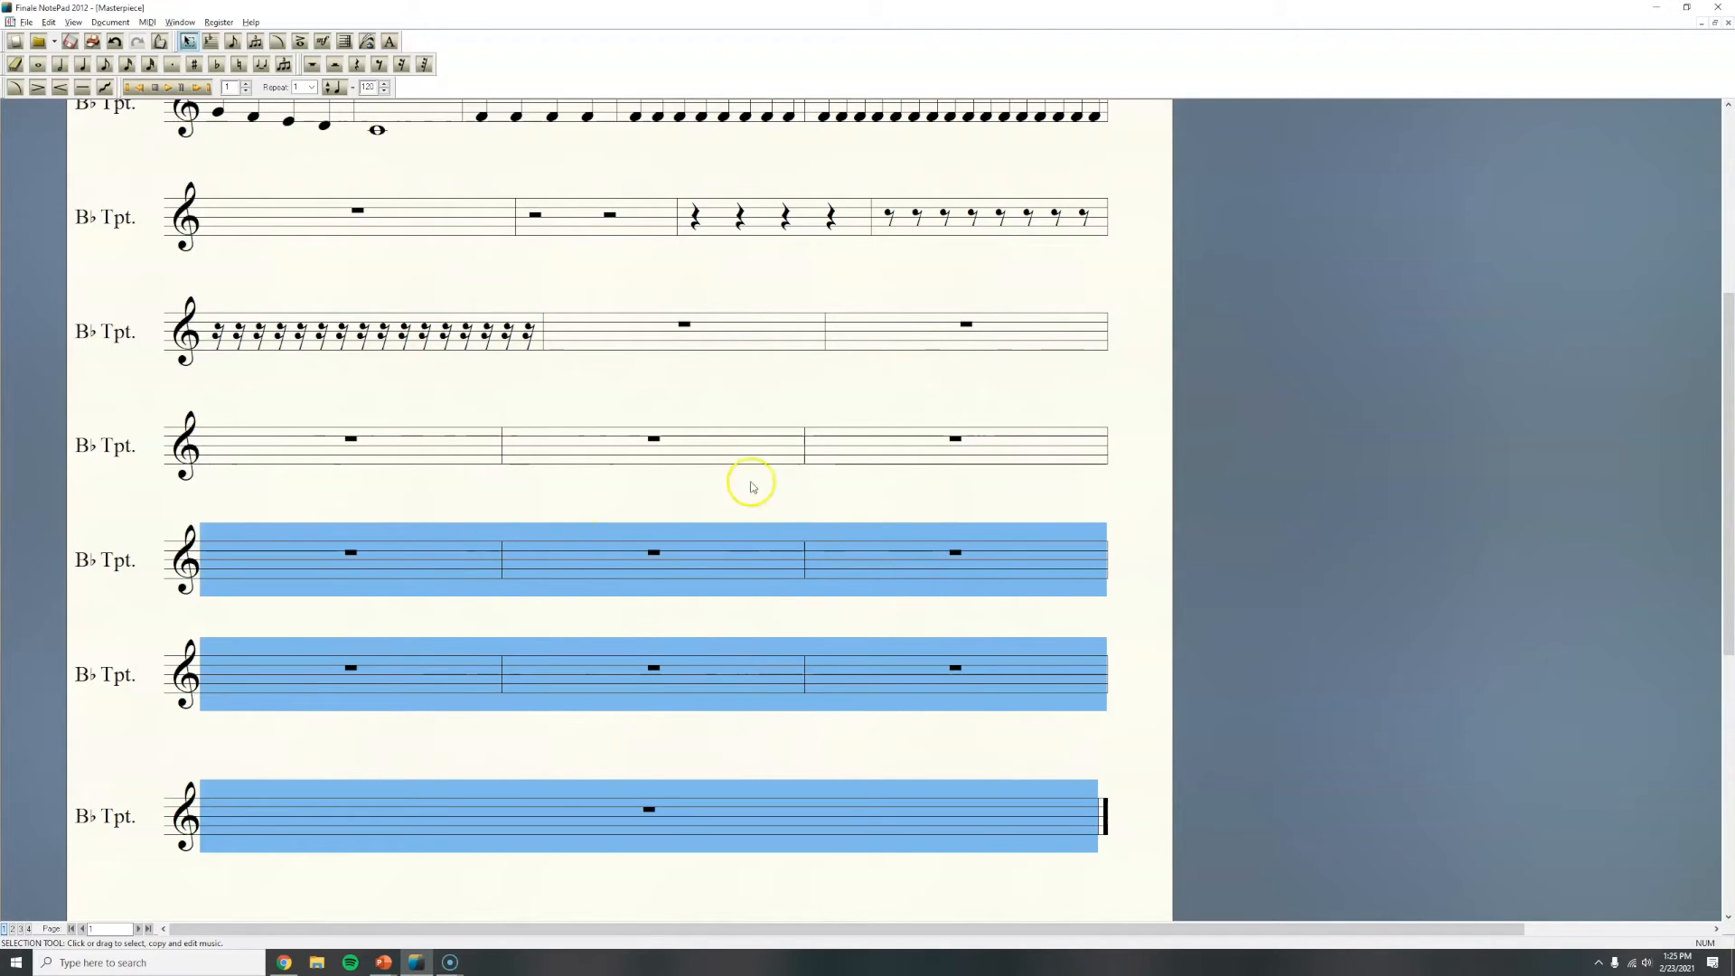
{"action": "left_click", "coordinate": [886, 454], "text": "shift"}
{"action": "left_click", "coordinate": [675, 443], "text": "shift"}
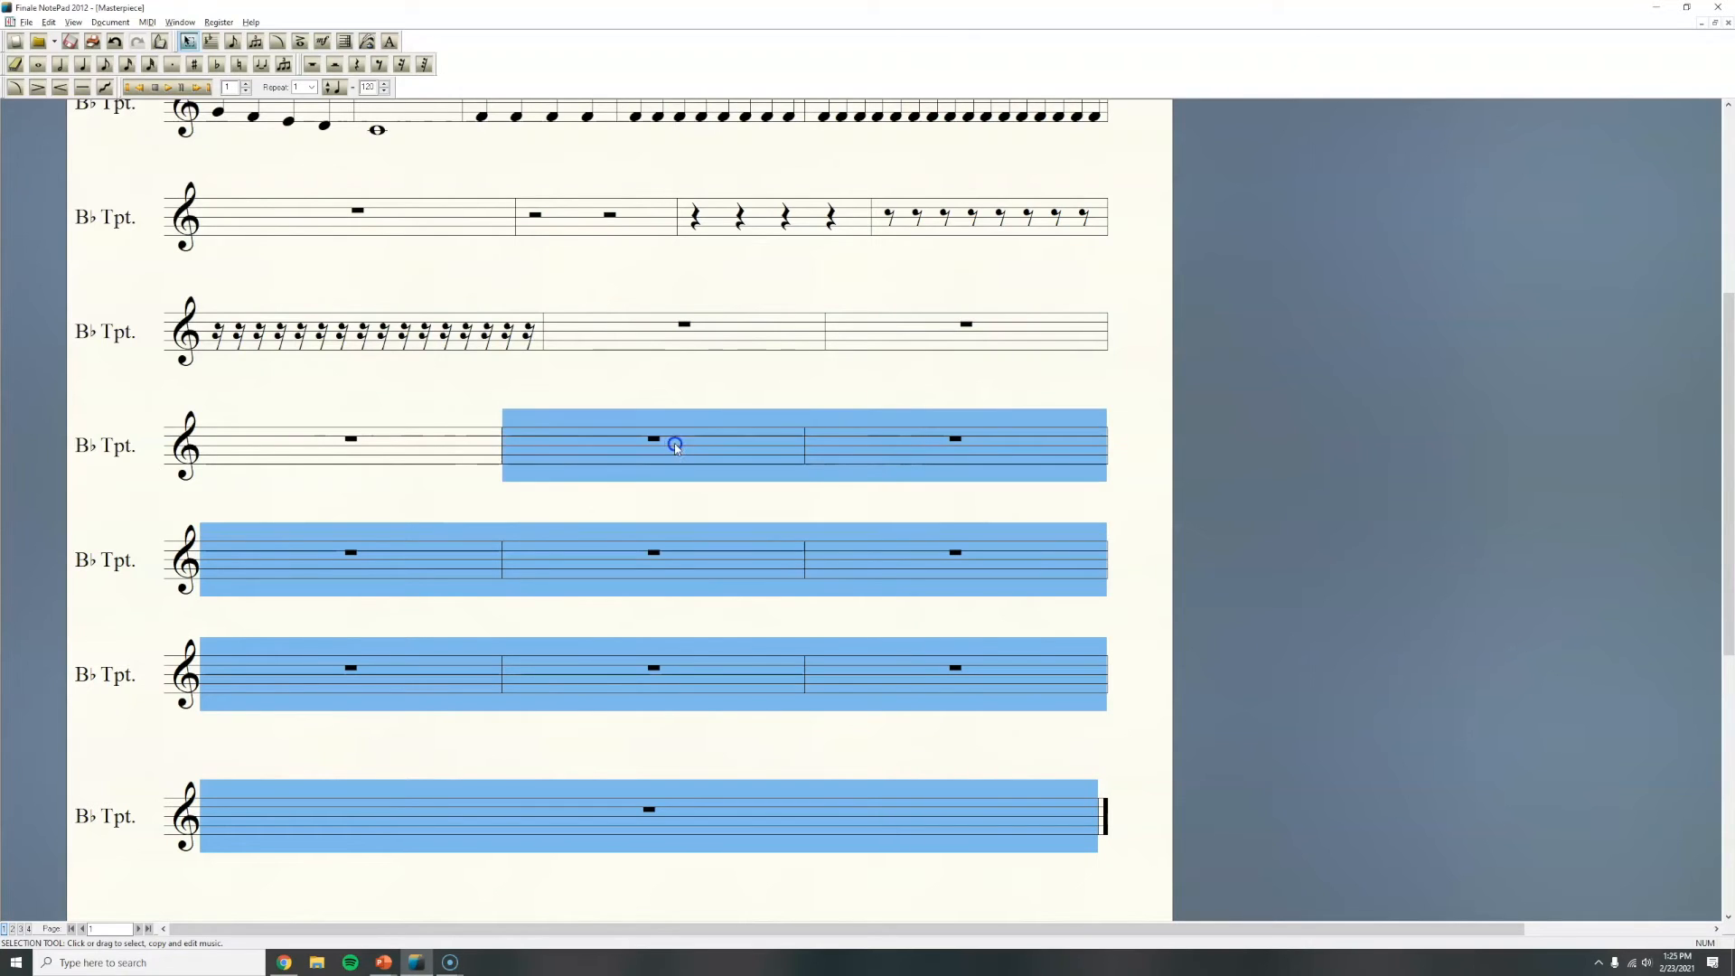
{"action": "left_click", "coordinate": [379, 443], "text": "shift"}
{"action": "left_click", "coordinate": [925, 326], "text": "shift"}
{"action": "left_click", "coordinate": [714, 332], "text": "shift"}
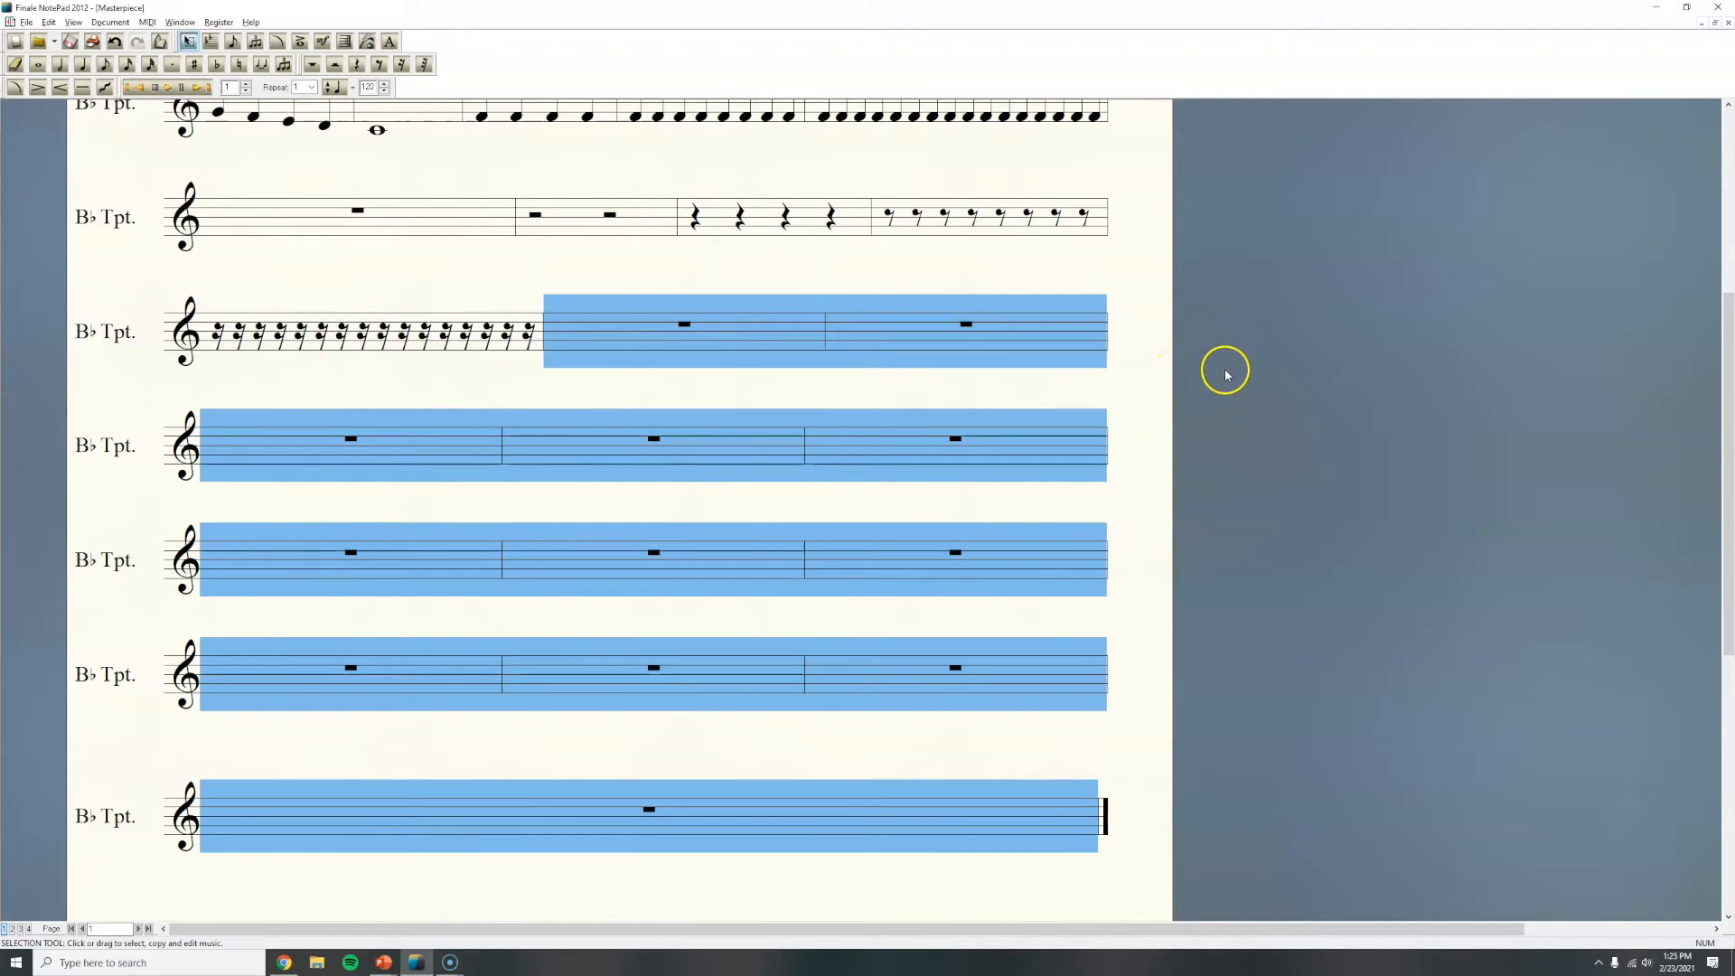
{"action": "key", "text": "Delete"}
Step: Append new measures to the end of the score with Add Measures, accepting the default count
{"action": "scroll", "coordinate": [1164, 583], "scroll_direction": "up", "scroll_amount": 2}
{"action": "scroll", "coordinate": [1165, 587], "scroll_direction": "up", "scroll_amount": 3}
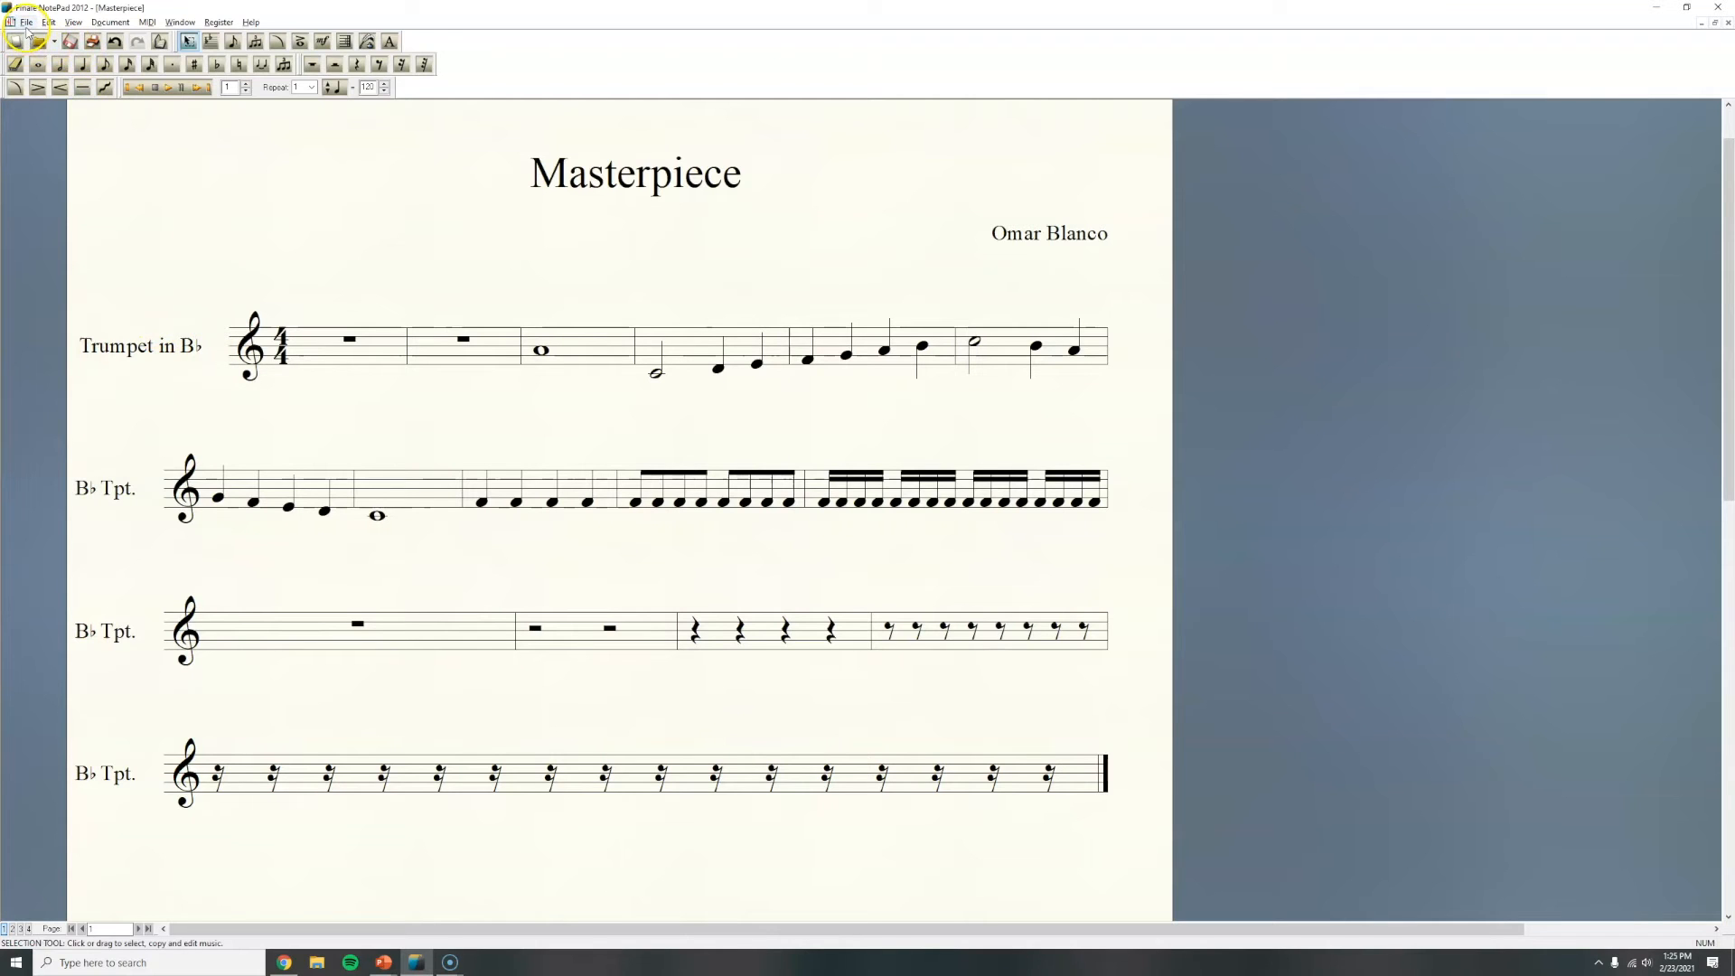
{"action": "left_click", "coordinate": [49, 23]}
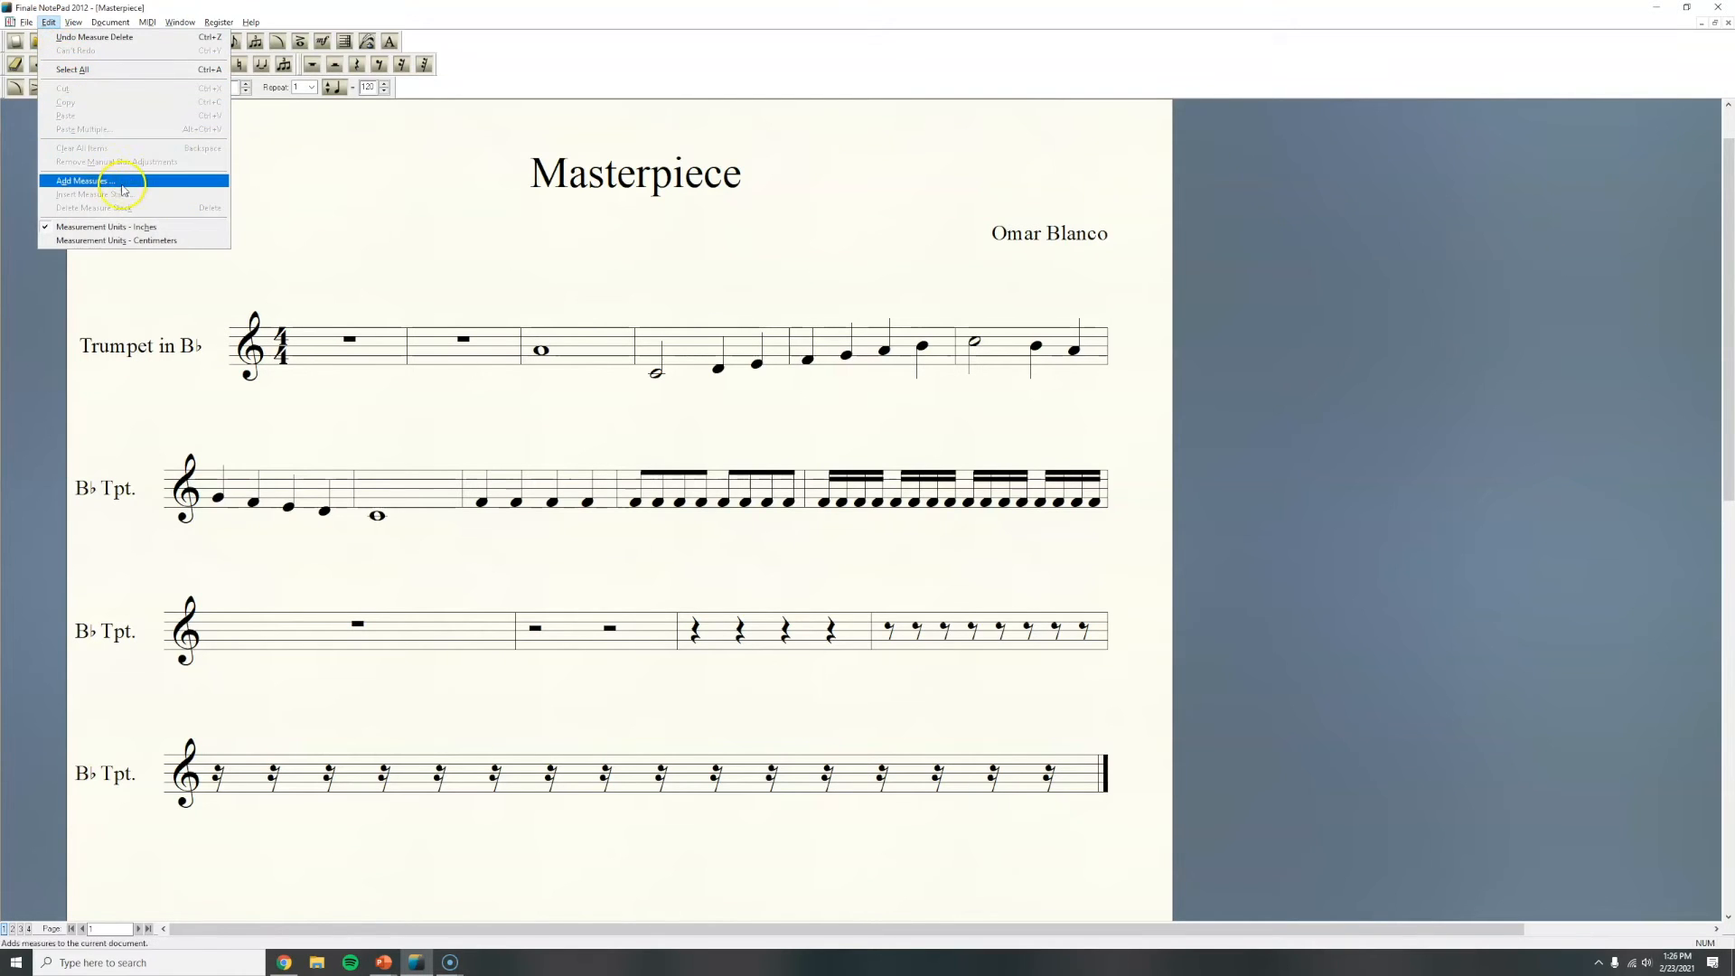
{"action": "mouse_move", "coordinate": [74, 24]}
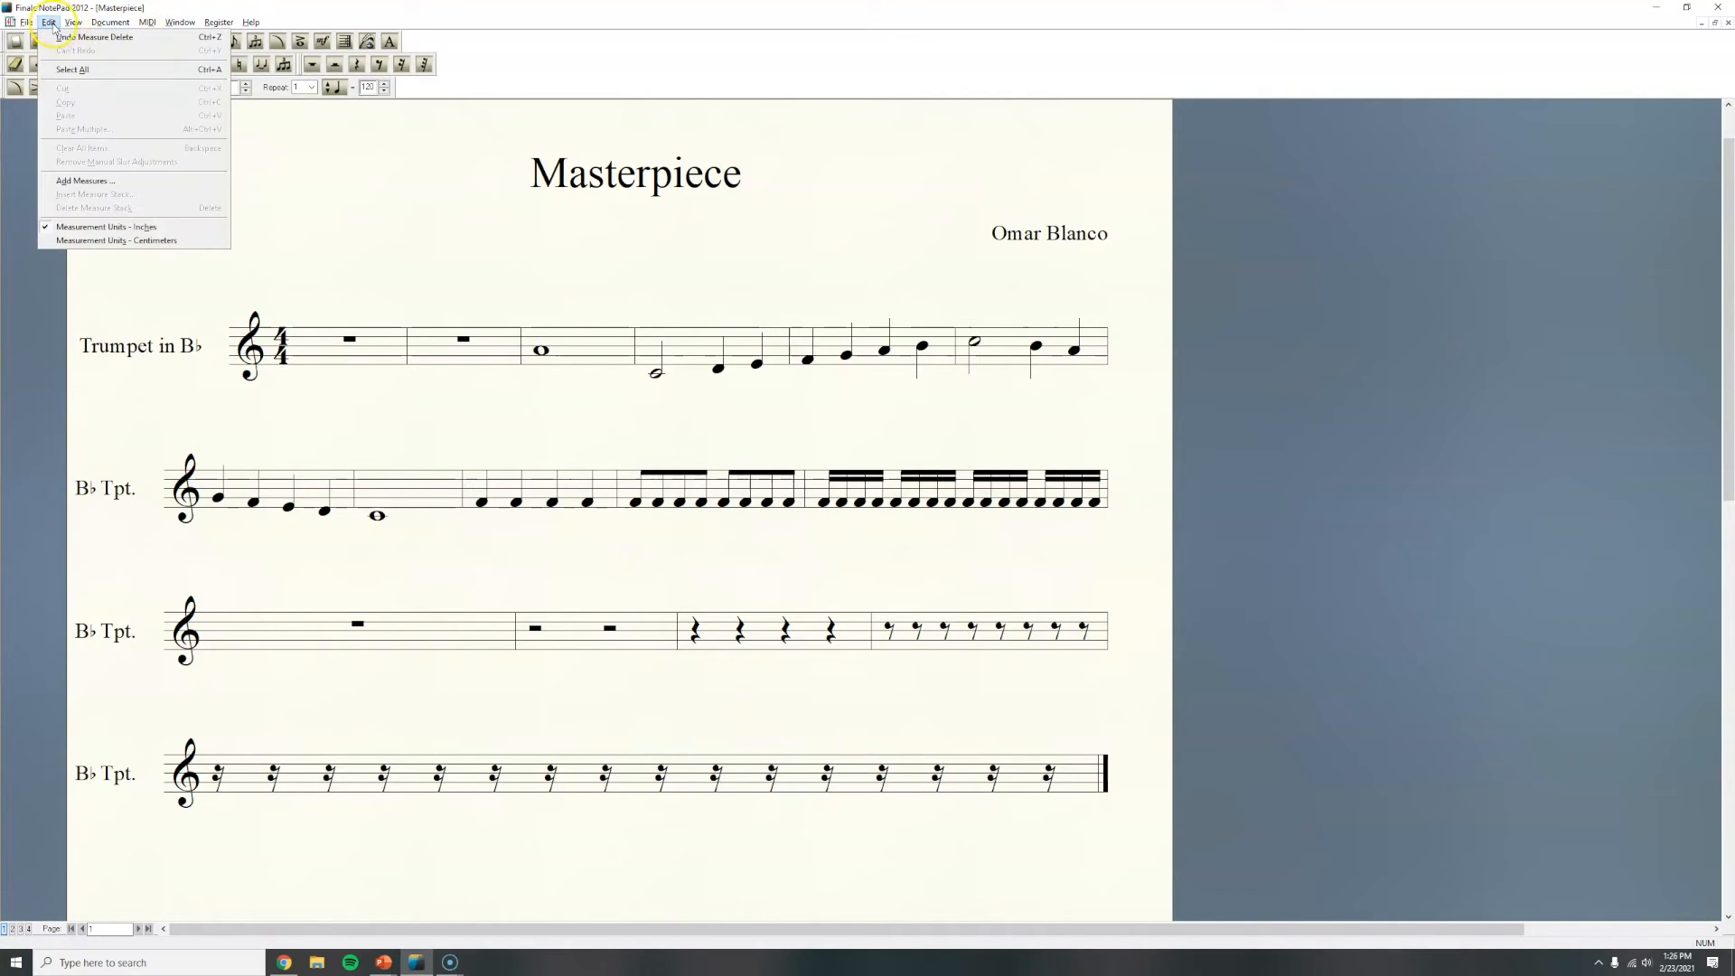
{"action": "left_click", "coordinate": [79, 183]}
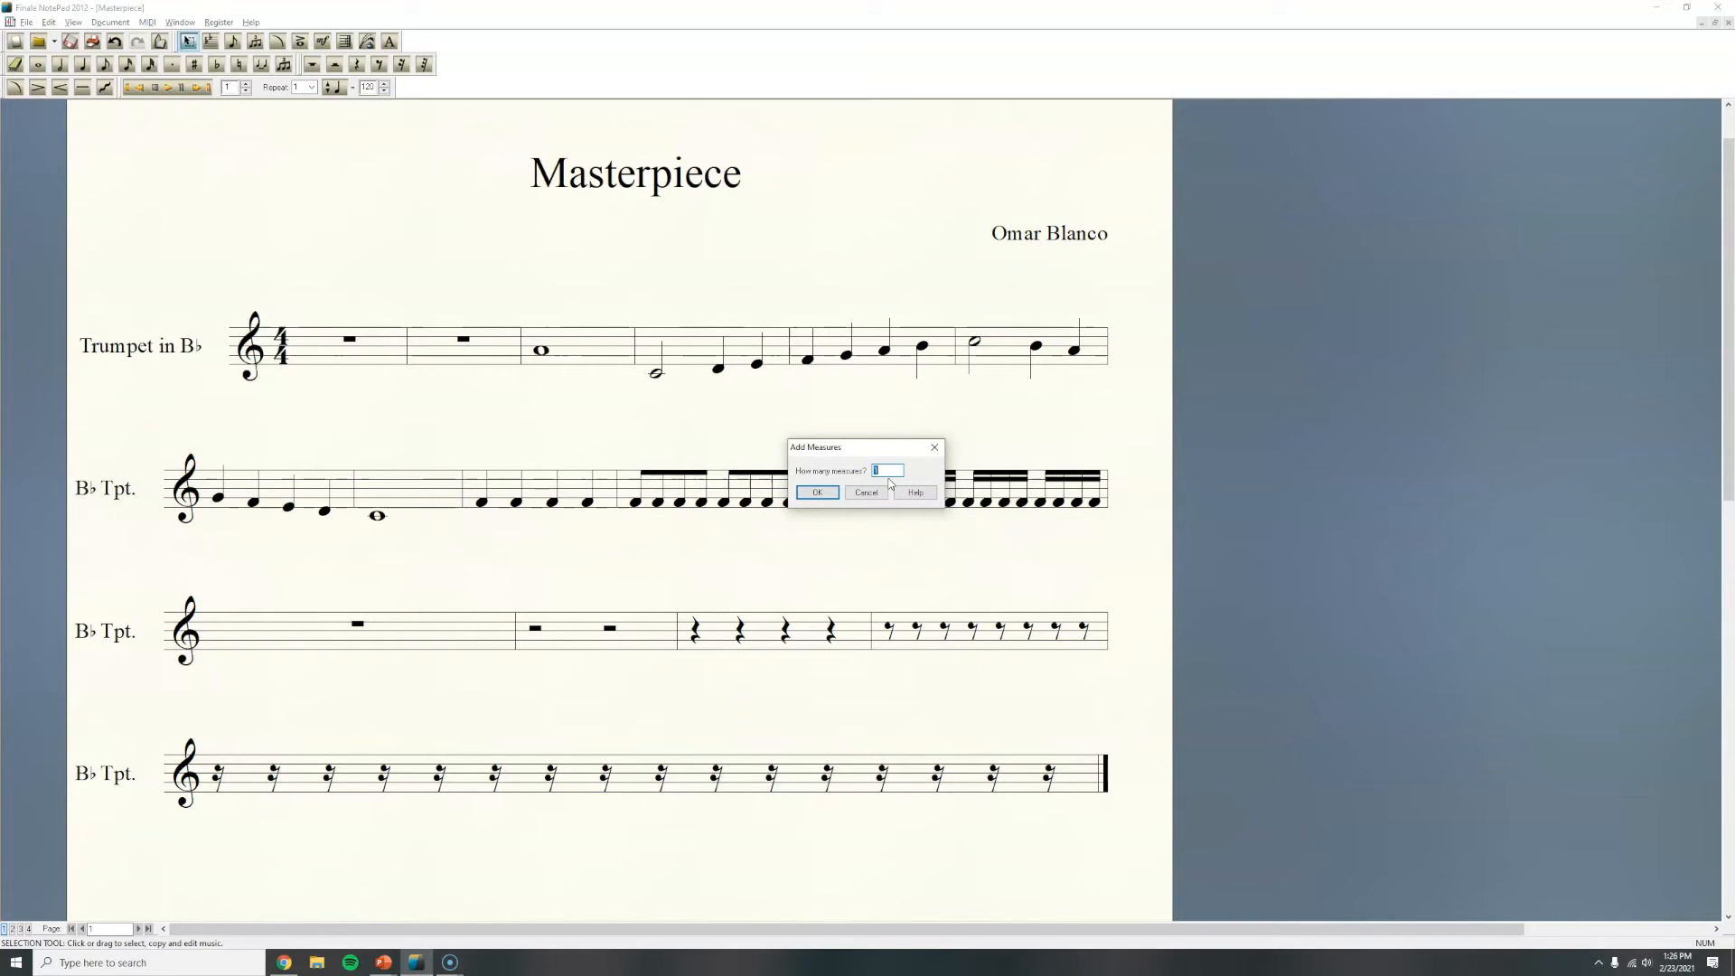
{"action": "left_click", "coordinate": [817, 492]}
Step: Change the key signature to C Major concert pitch, moving existing notes up
{"action": "scroll", "coordinate": [975, 570], "scroll_direction": "down", "scroll_amount": 1}
{"action": "scroll", "coordinate": [975, 569], "scroll_direction": "down", "scroll_amount": 5}
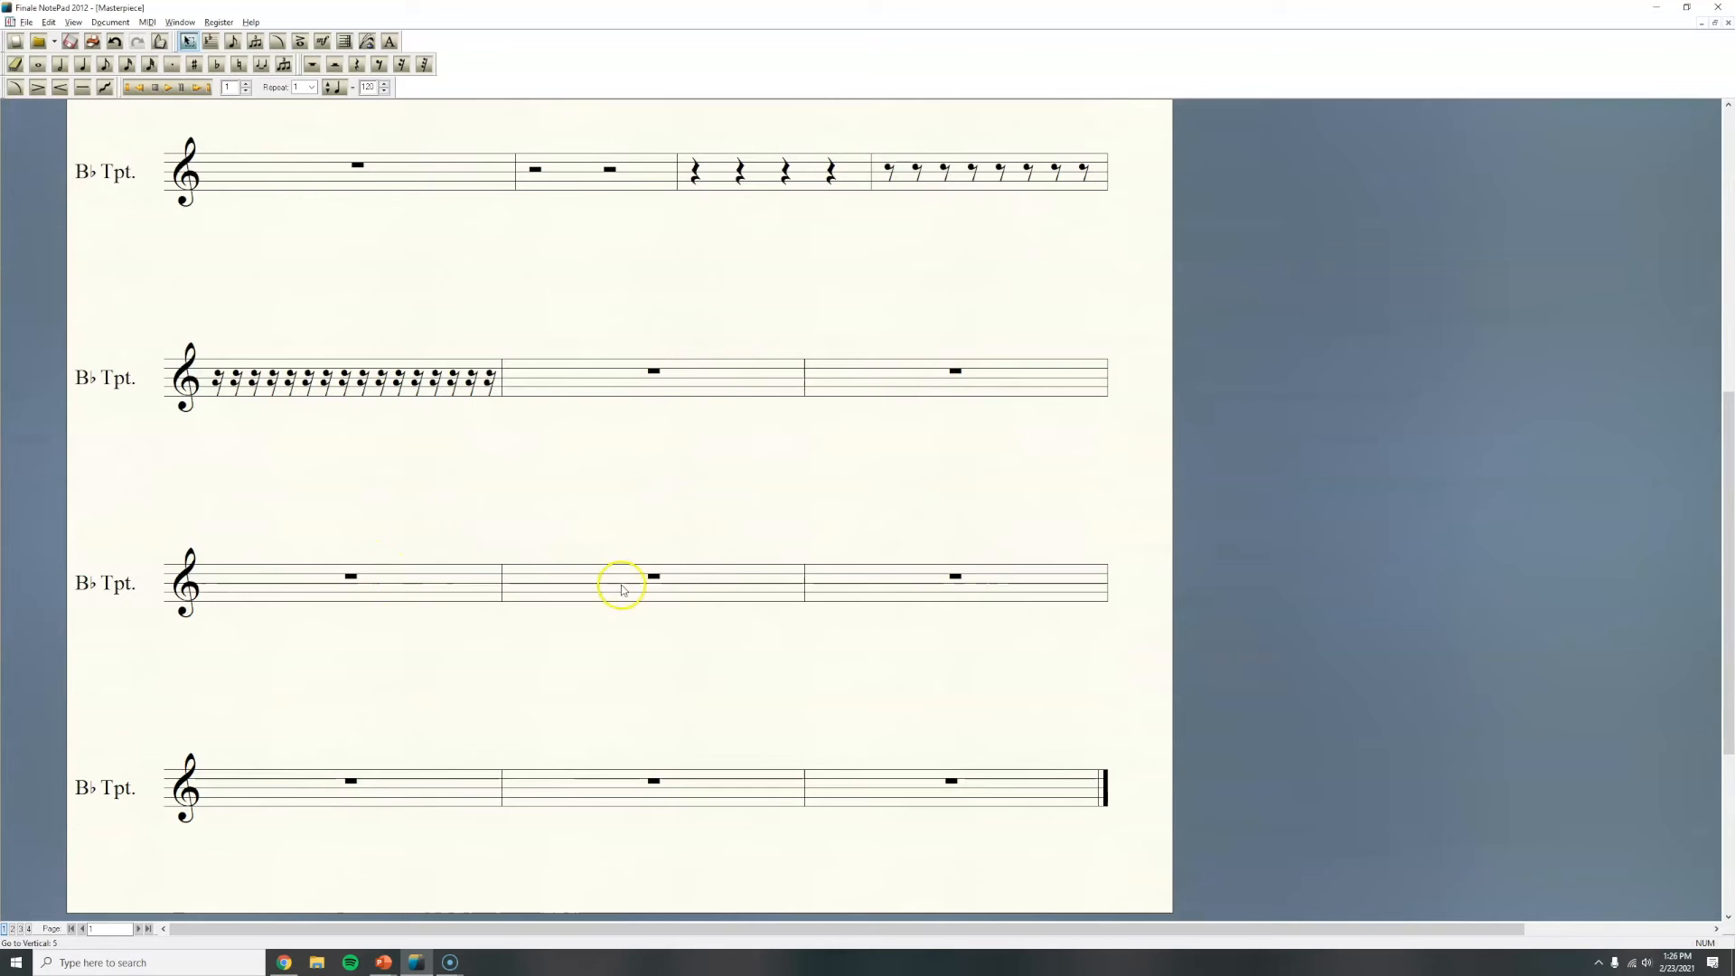
{"action": "scroll", "coordinate": [1197, 737], "scroll_direction": "up", "scroll_amount": 4}
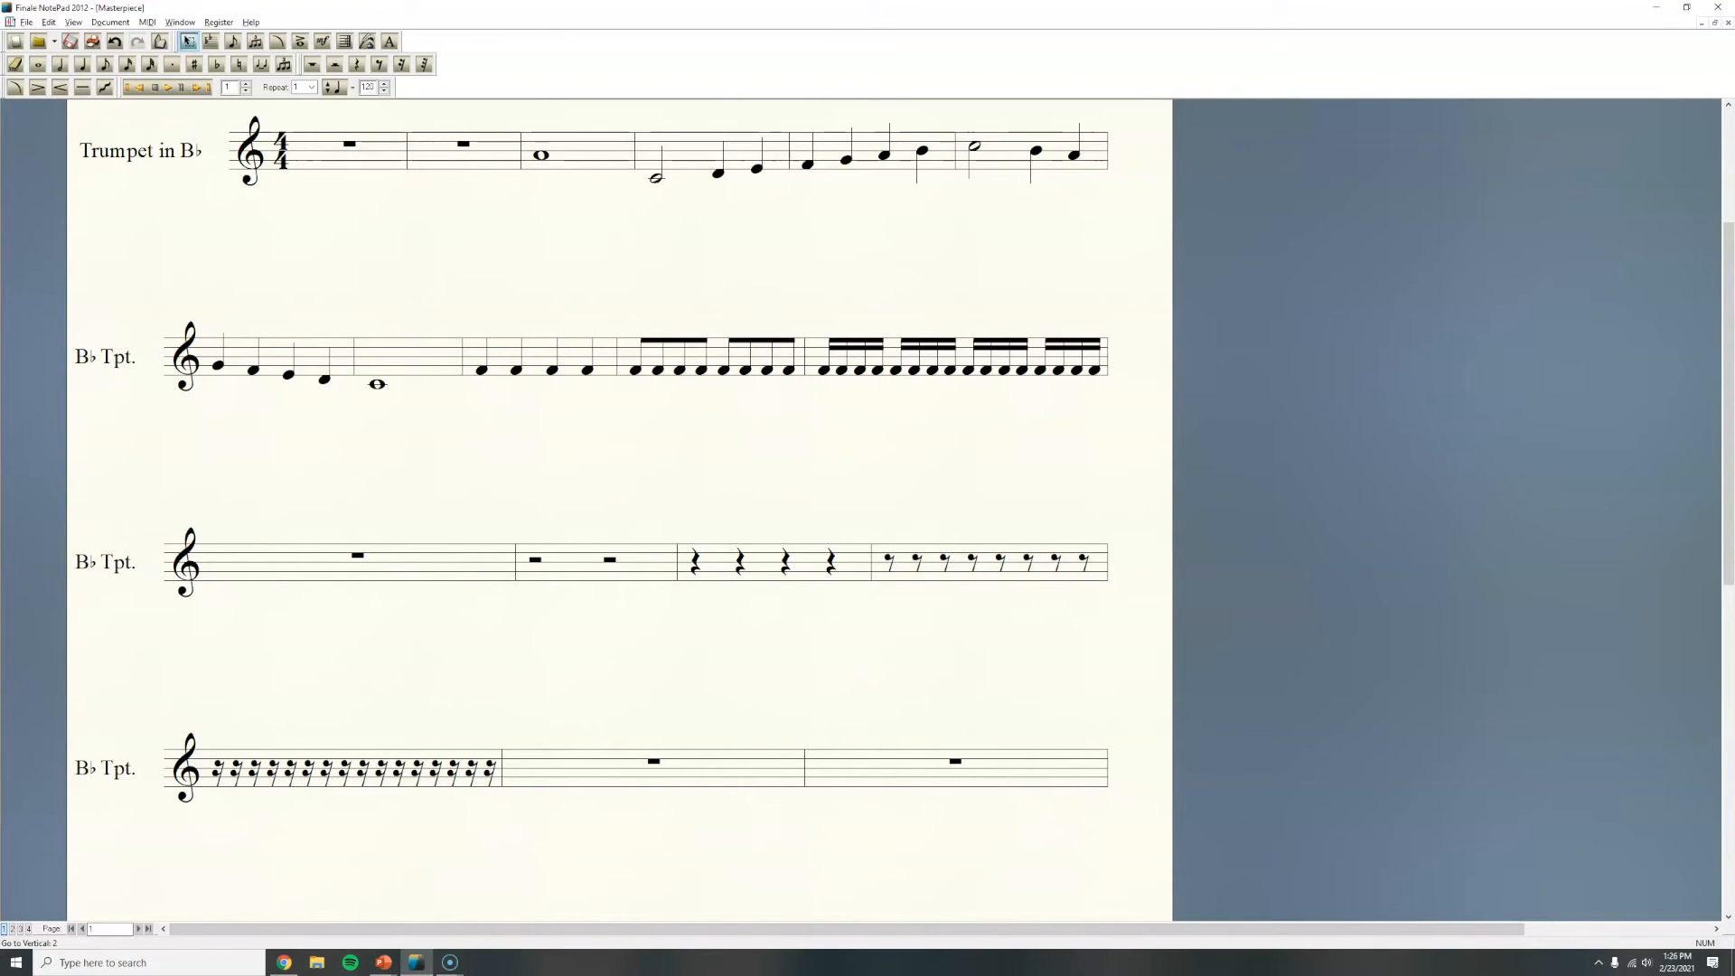
{"action": "scroll", "coordinate": [1014, 473], "scroll_direction": "up", "scroll_amount": 3}
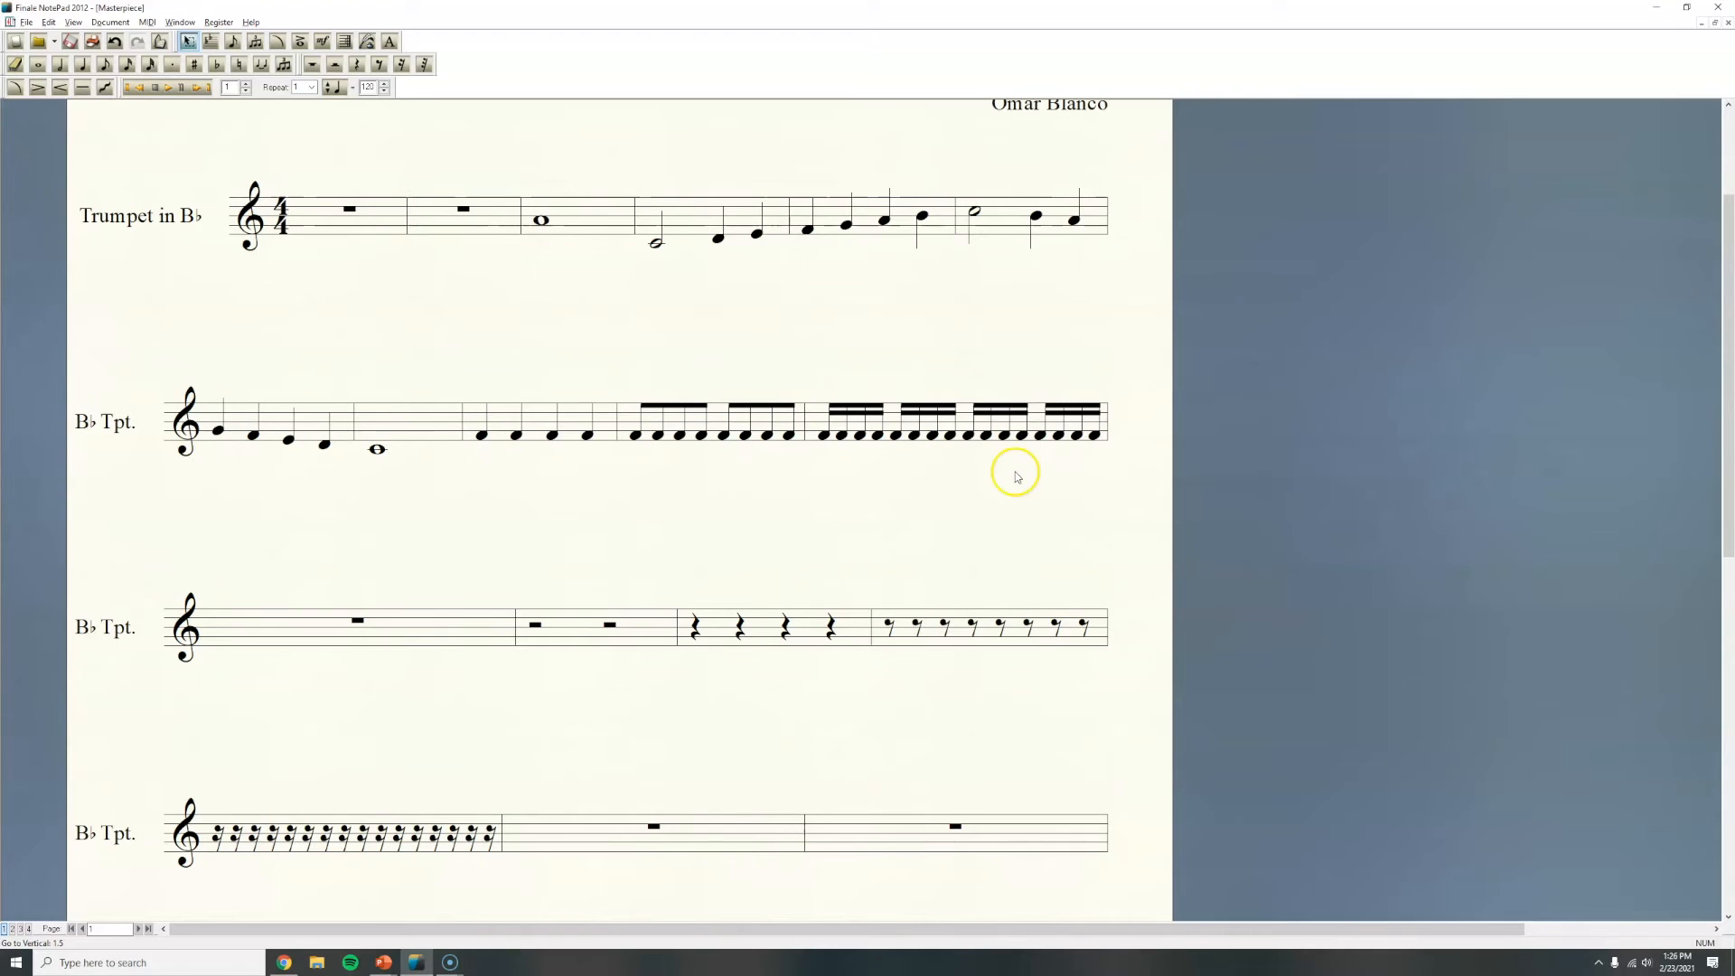
{"action": "scroll", "coordinate": [1109, 477], "scroll_direction": "up", "scroll_amount": 4}
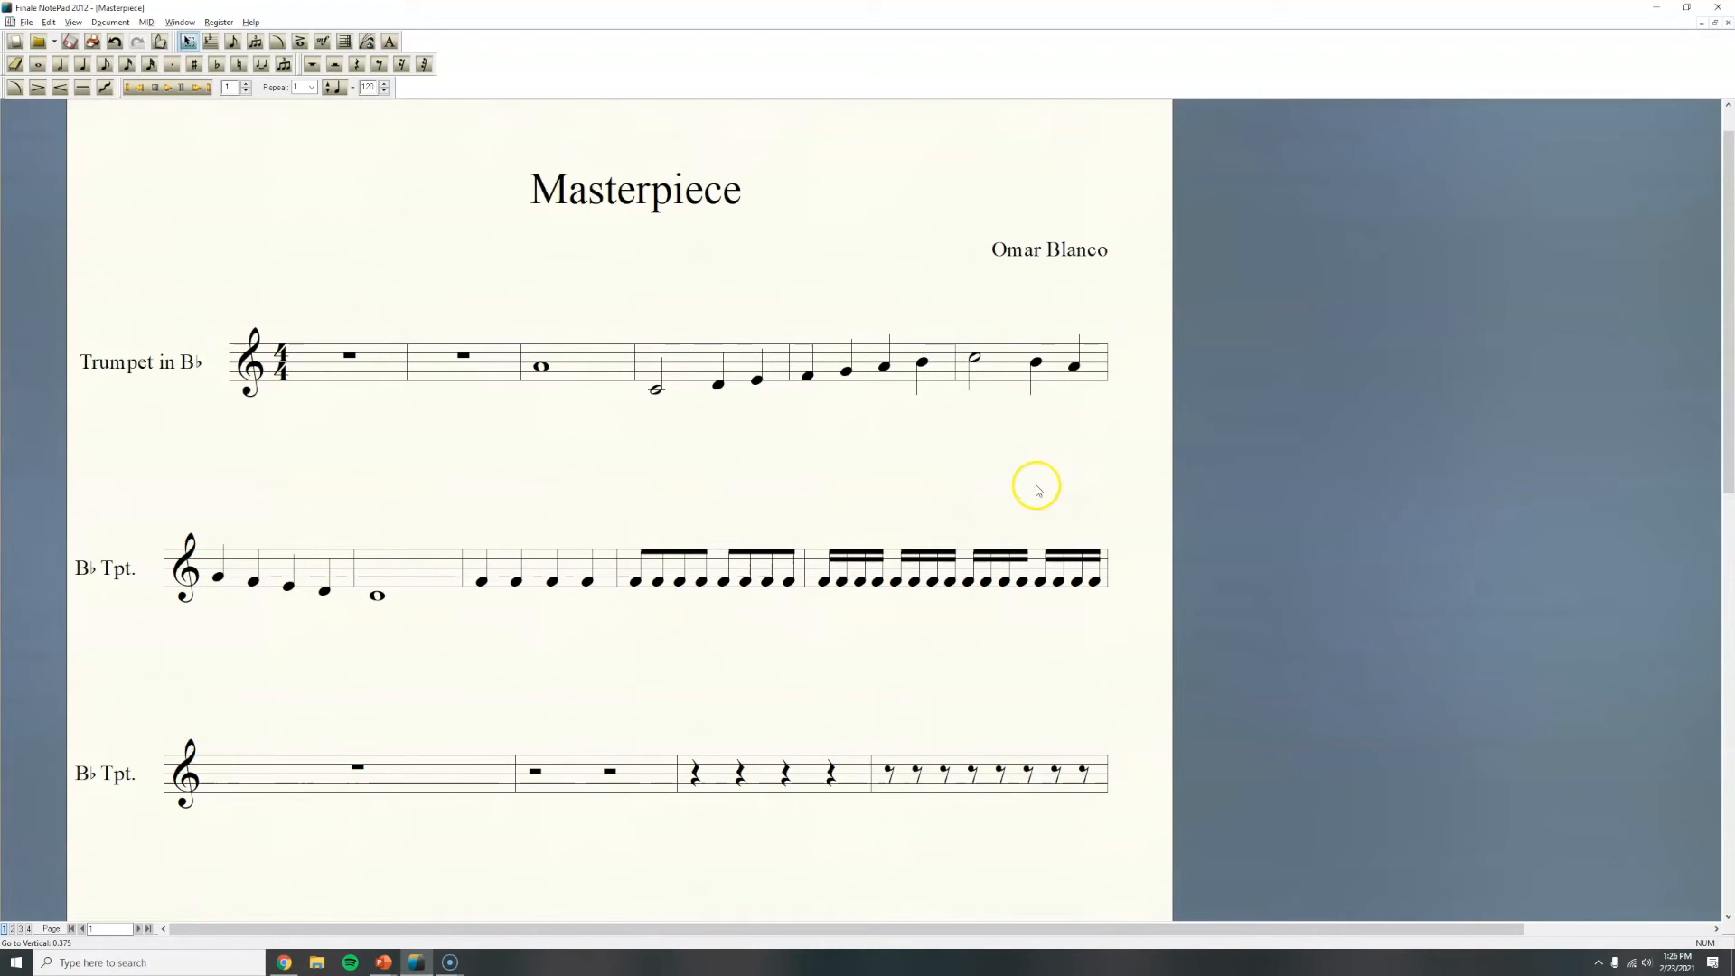
{"action": "scroll", "coordinate": [1037, 489], "scroll_direction": "up", "scroll_amount": 1}
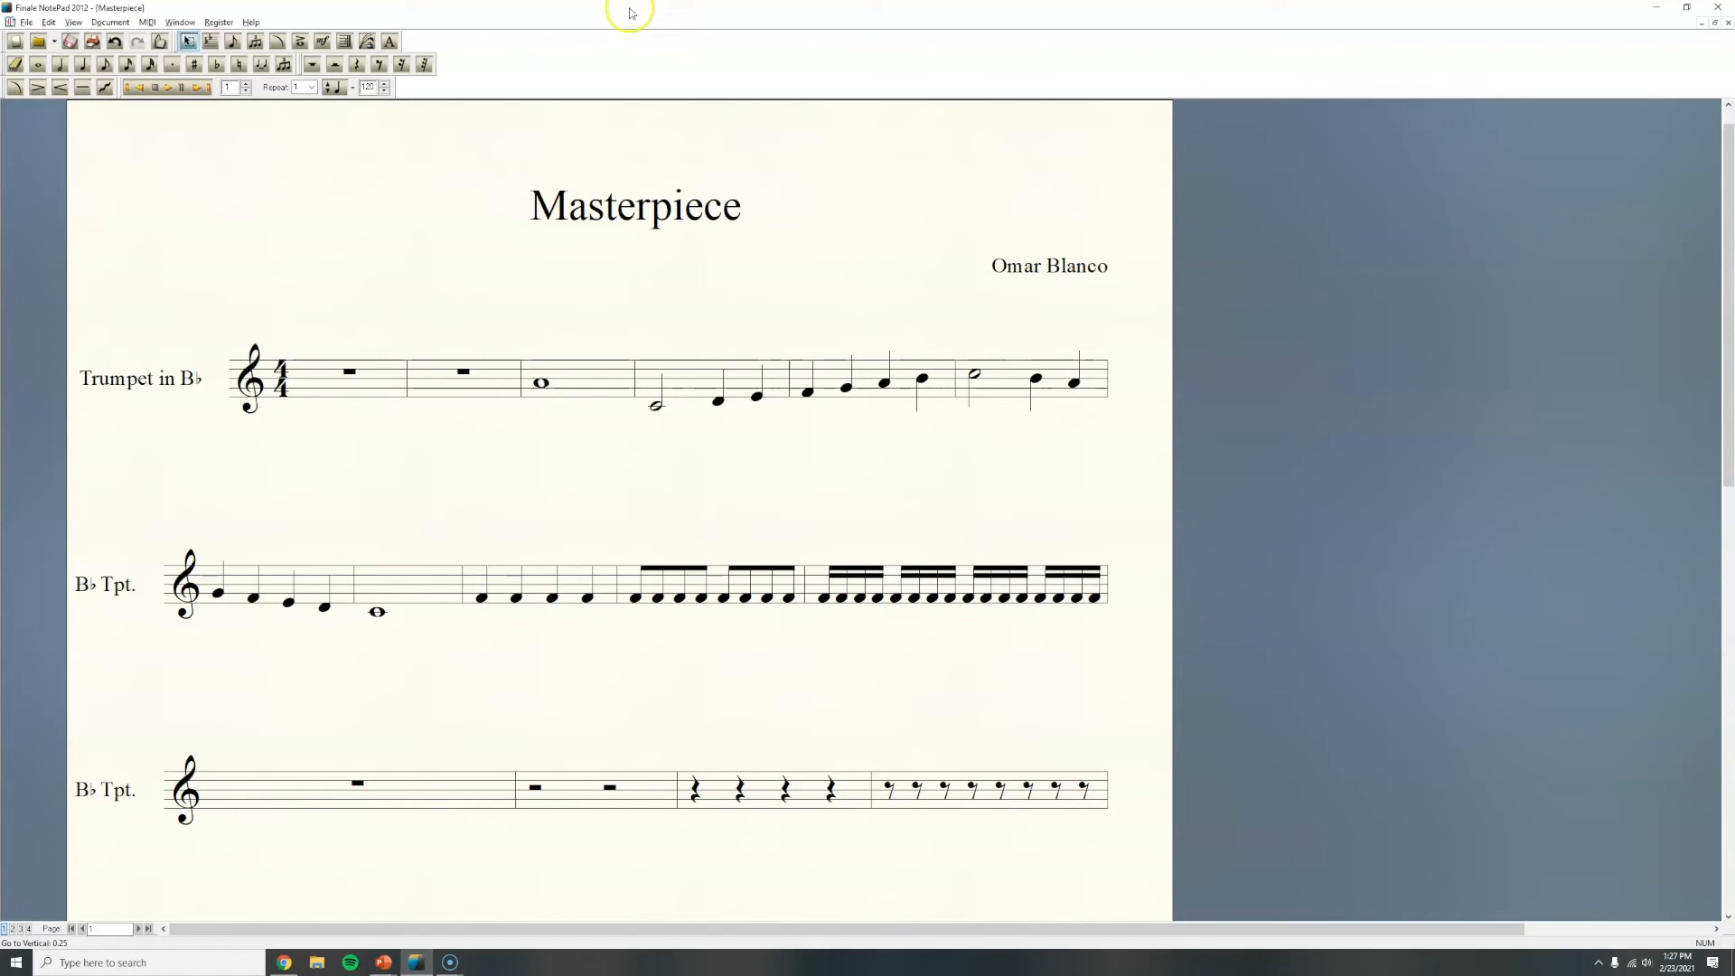
{"action": "left_click", "coordinate": [211, 45]}
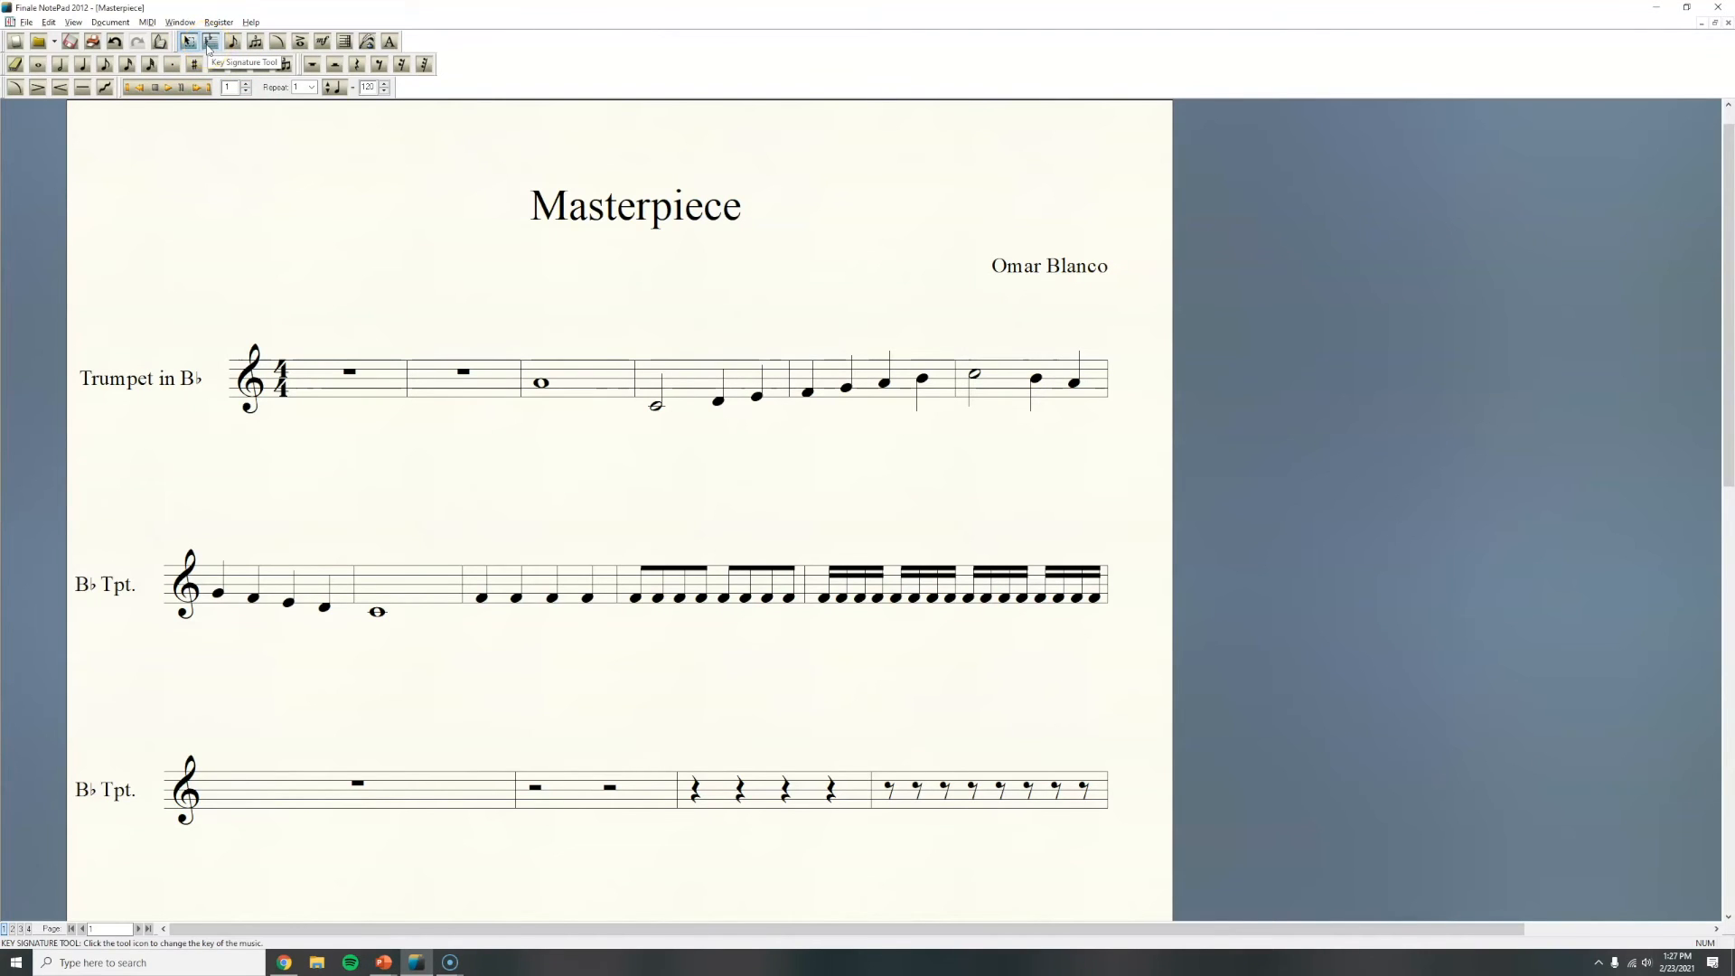
{"action": "left_click", "coordinate": [209, 45]}
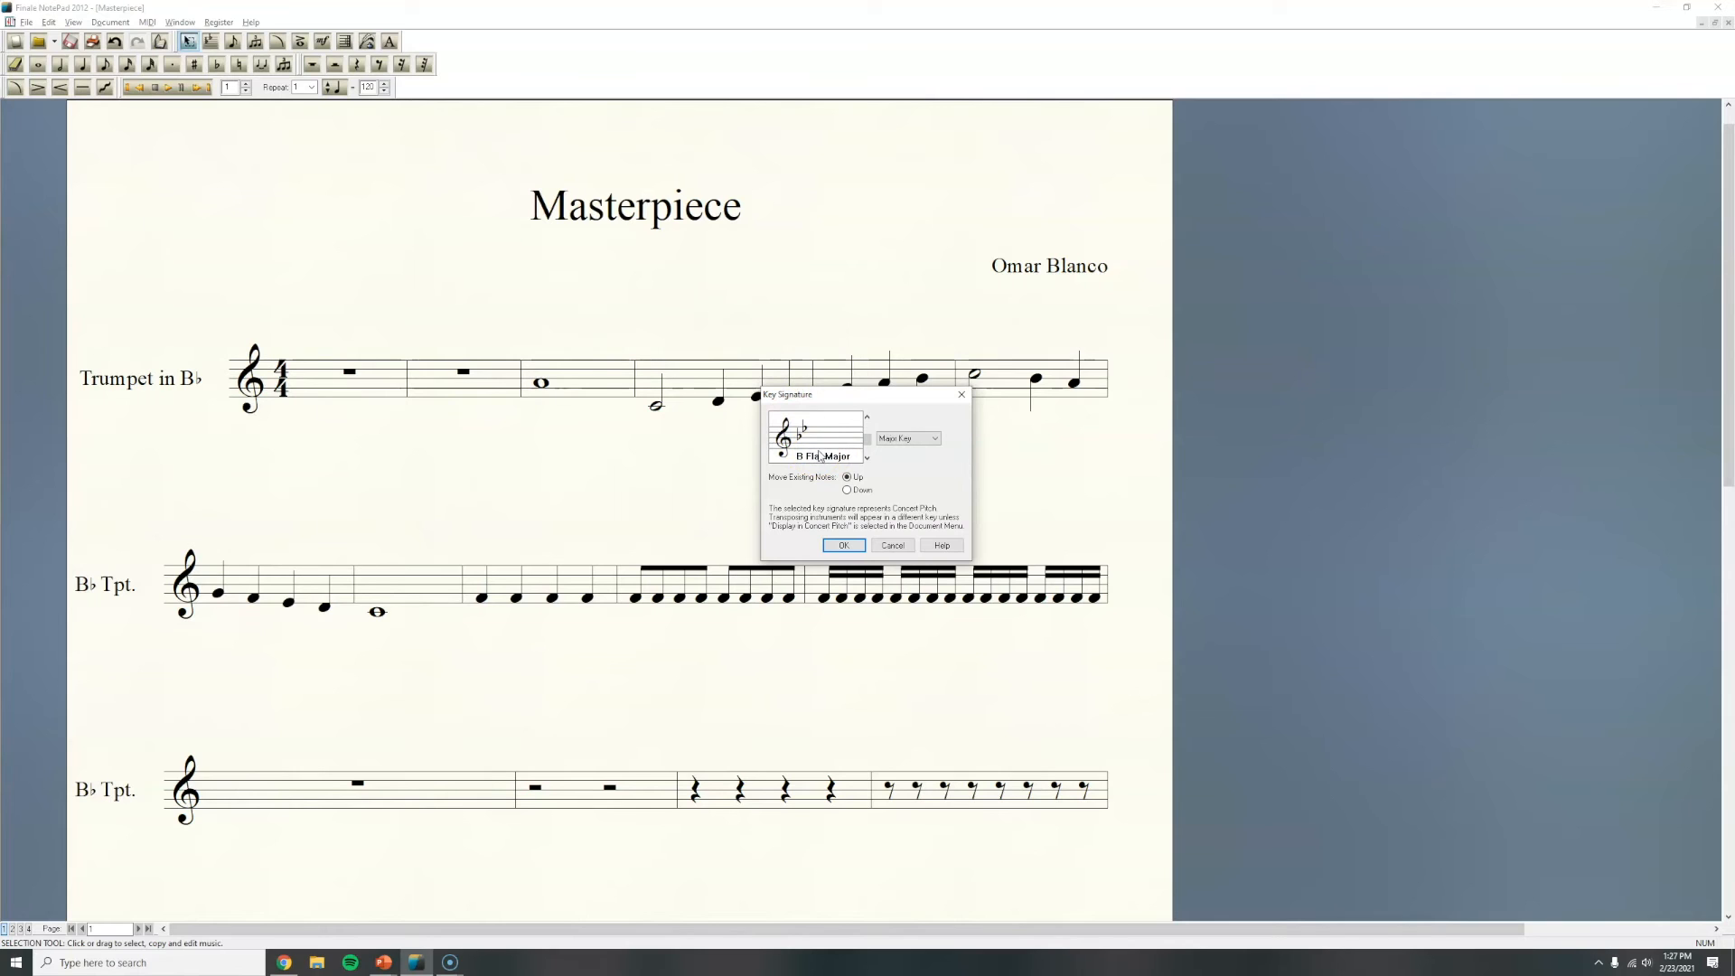
{"action": "left_click", "coordinate": [866, 459]}
{"action": "left_click", "coordinate": [865, 460]}
{"action": "left_click", "coordinate": [866, 418]}
{"action": "left_click", "coordinate": [866, 419]}
{"action": "left_click", "coordinate": [867, 418]}
{"action": "left_click", "coordinate": [868, 478]}
{"action": "left_click", "coordinate": [857, 548]}
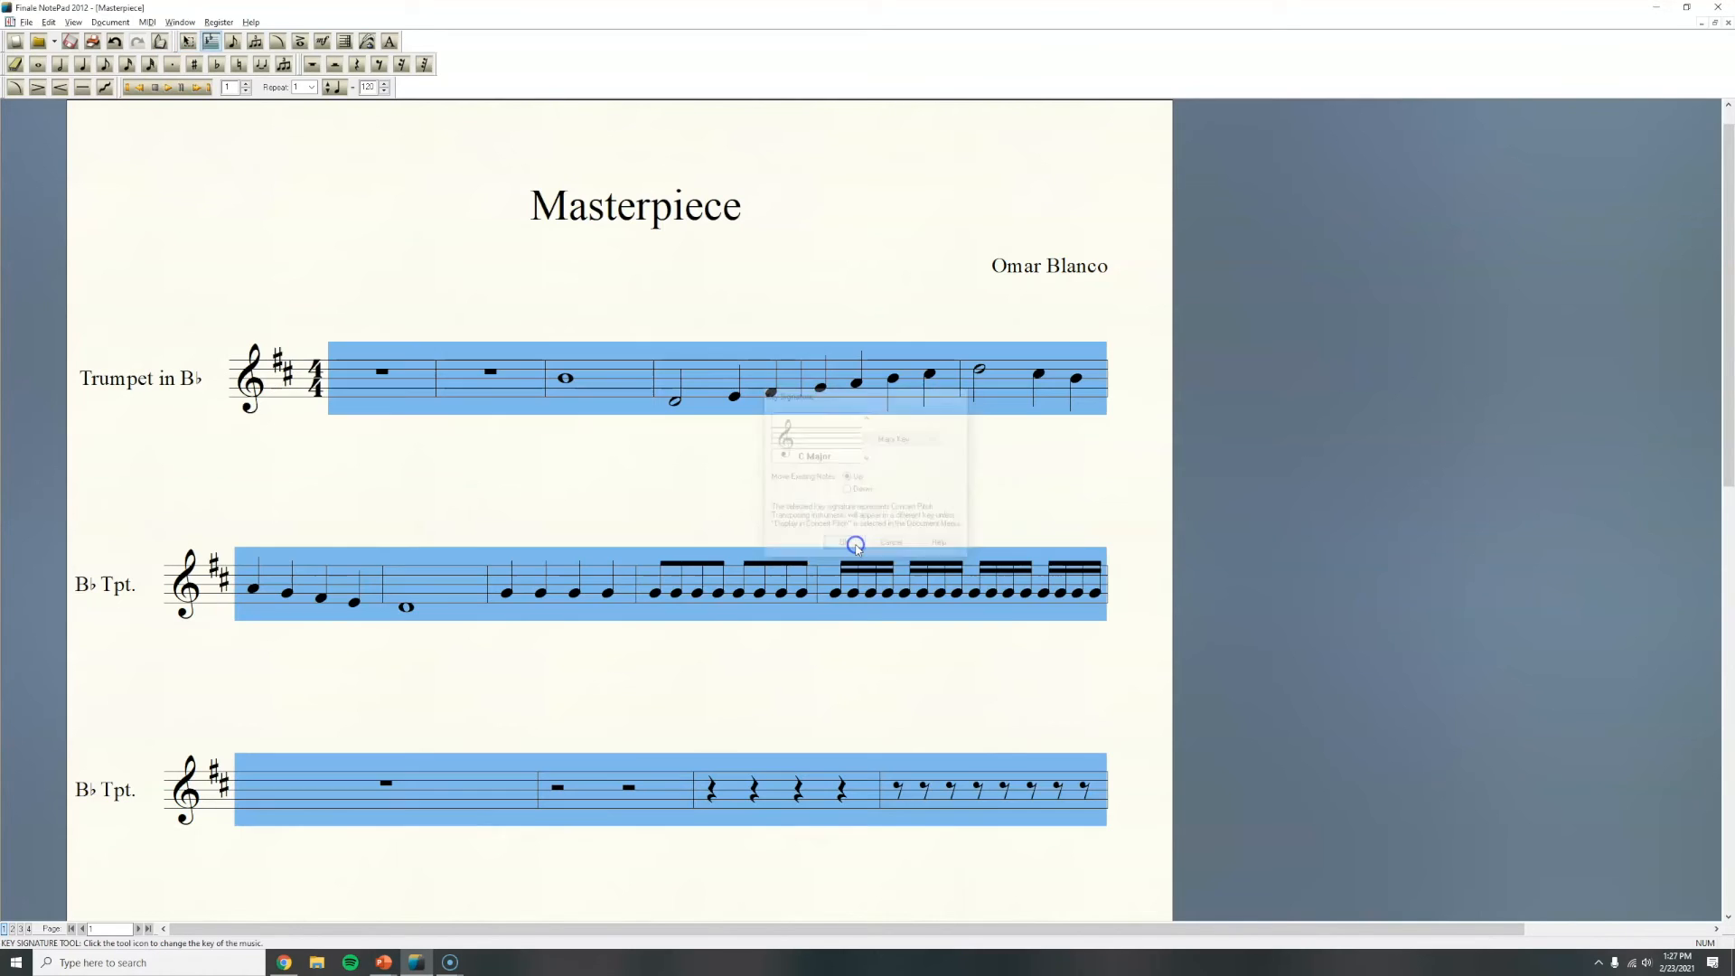
{"action": "left_click", "coordinate": [882, 507]}
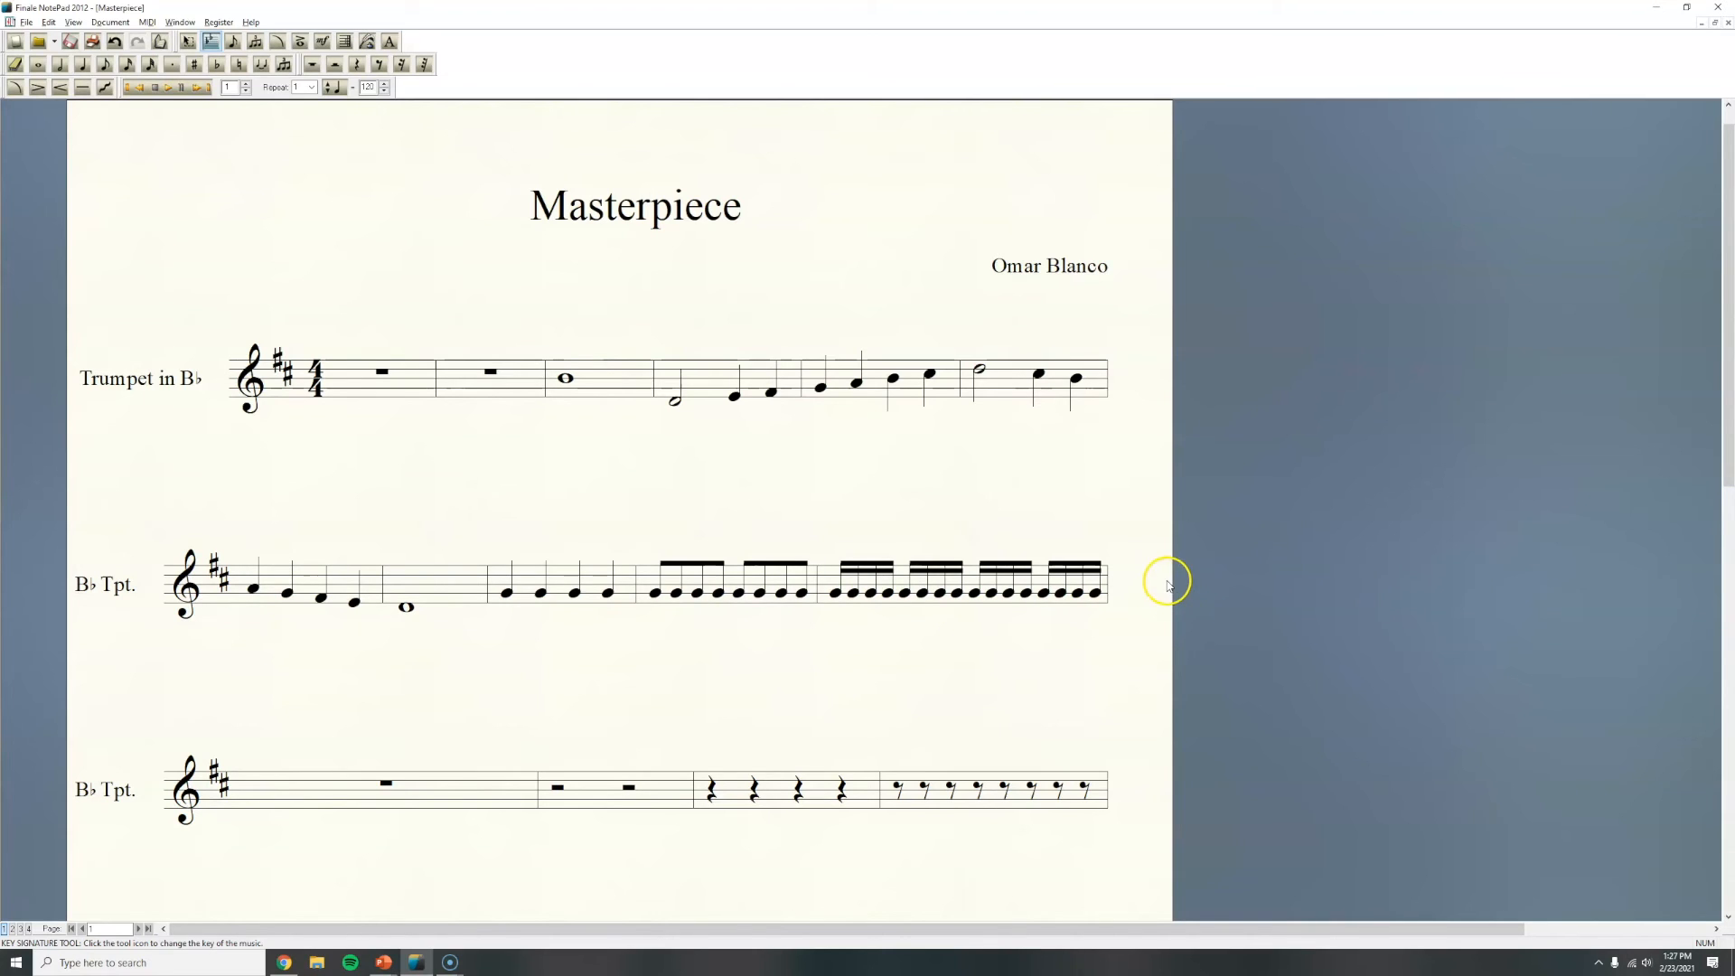
{"action": "scroll", "coordinate": [1104, 581], "scroll_direction": "down", "scroll_amount": 1}
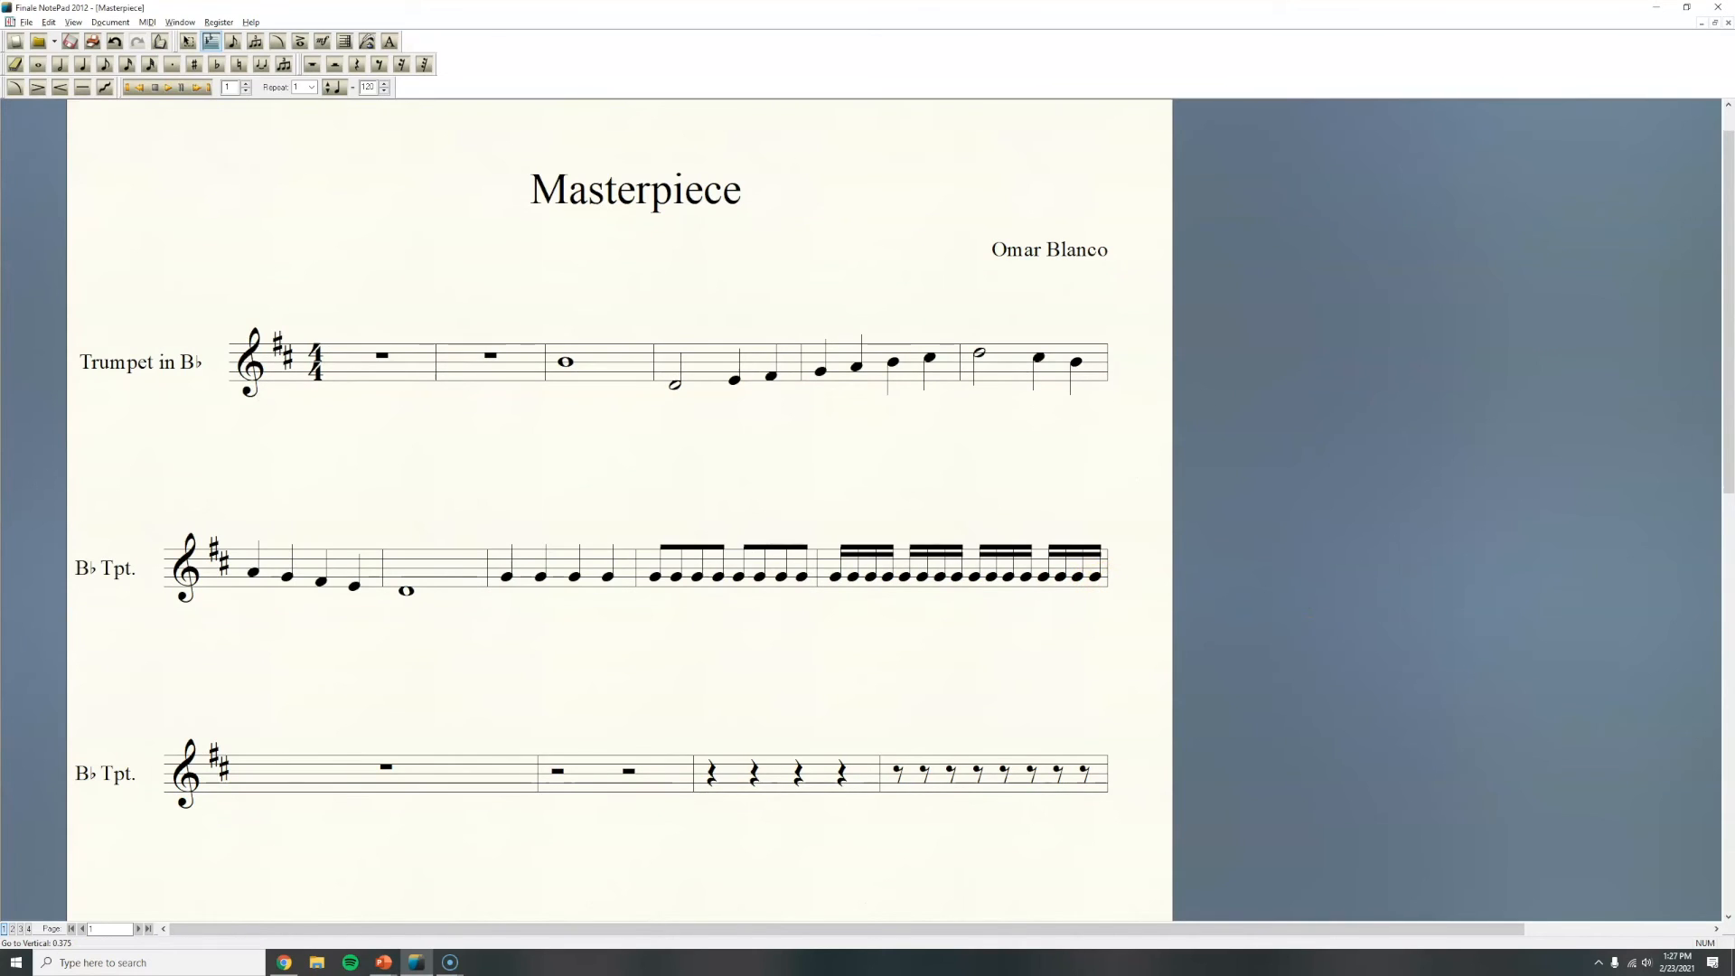
Step: Change the score title to "Masterpiece Number 1" with the Text tool
{"action": "key", "text": "alt+Tab"}
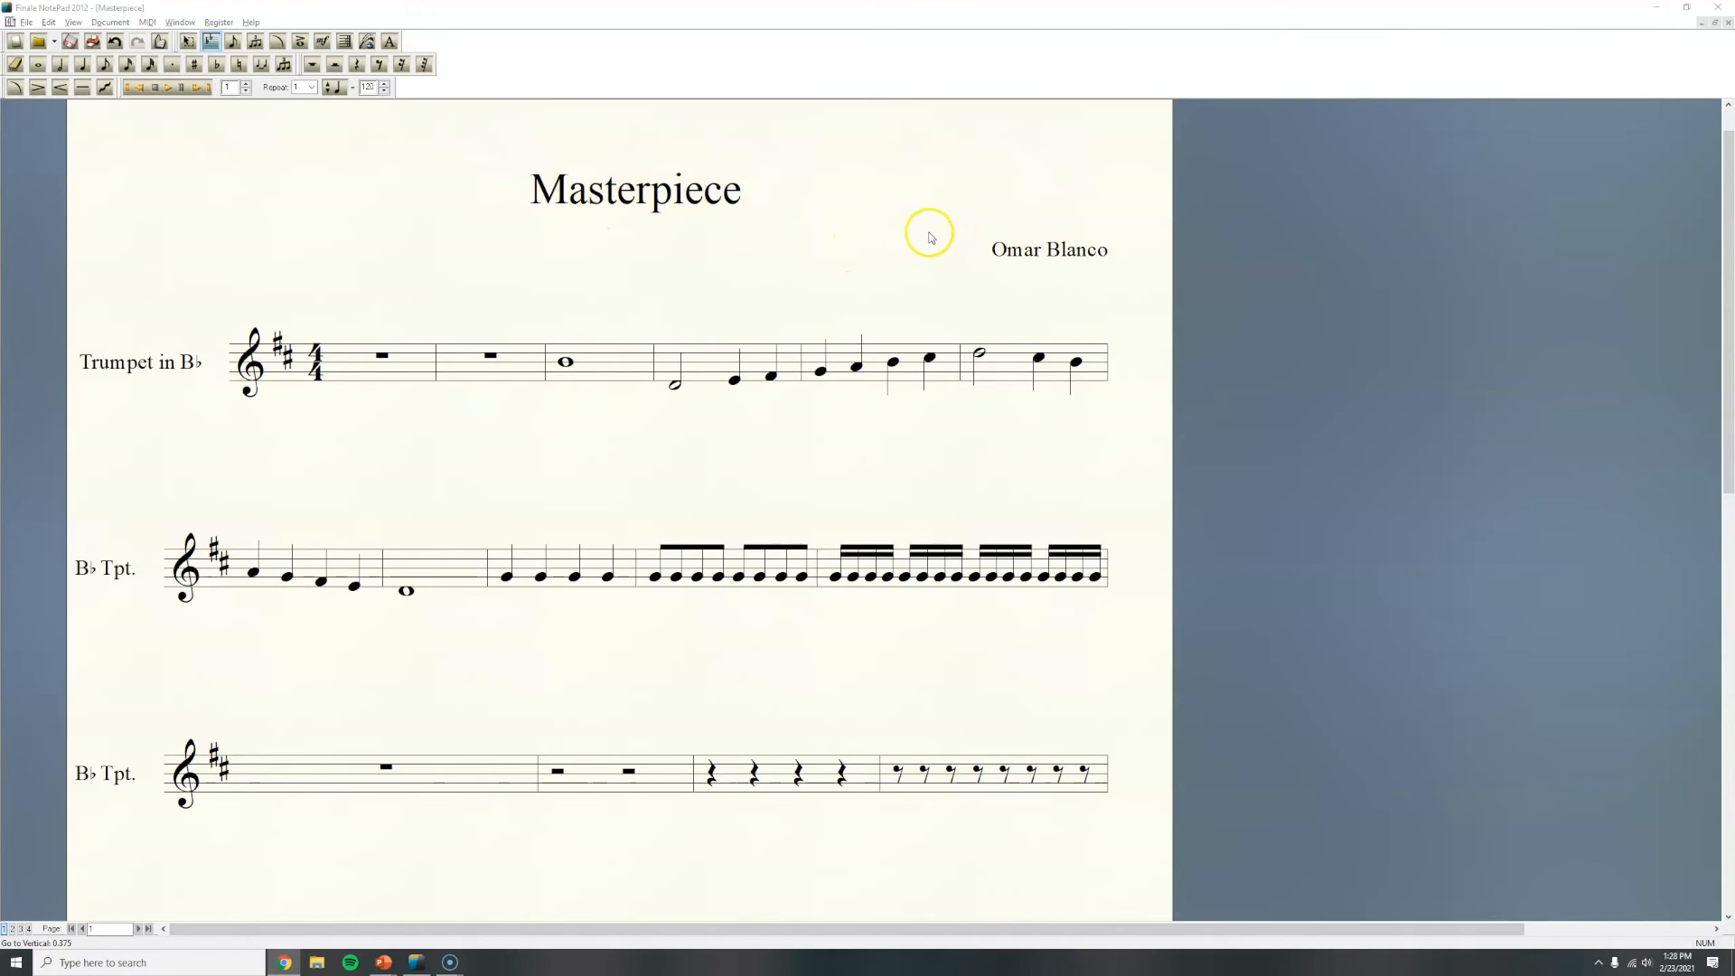
{"action": "left_click", "coordinate": [188, 42]}
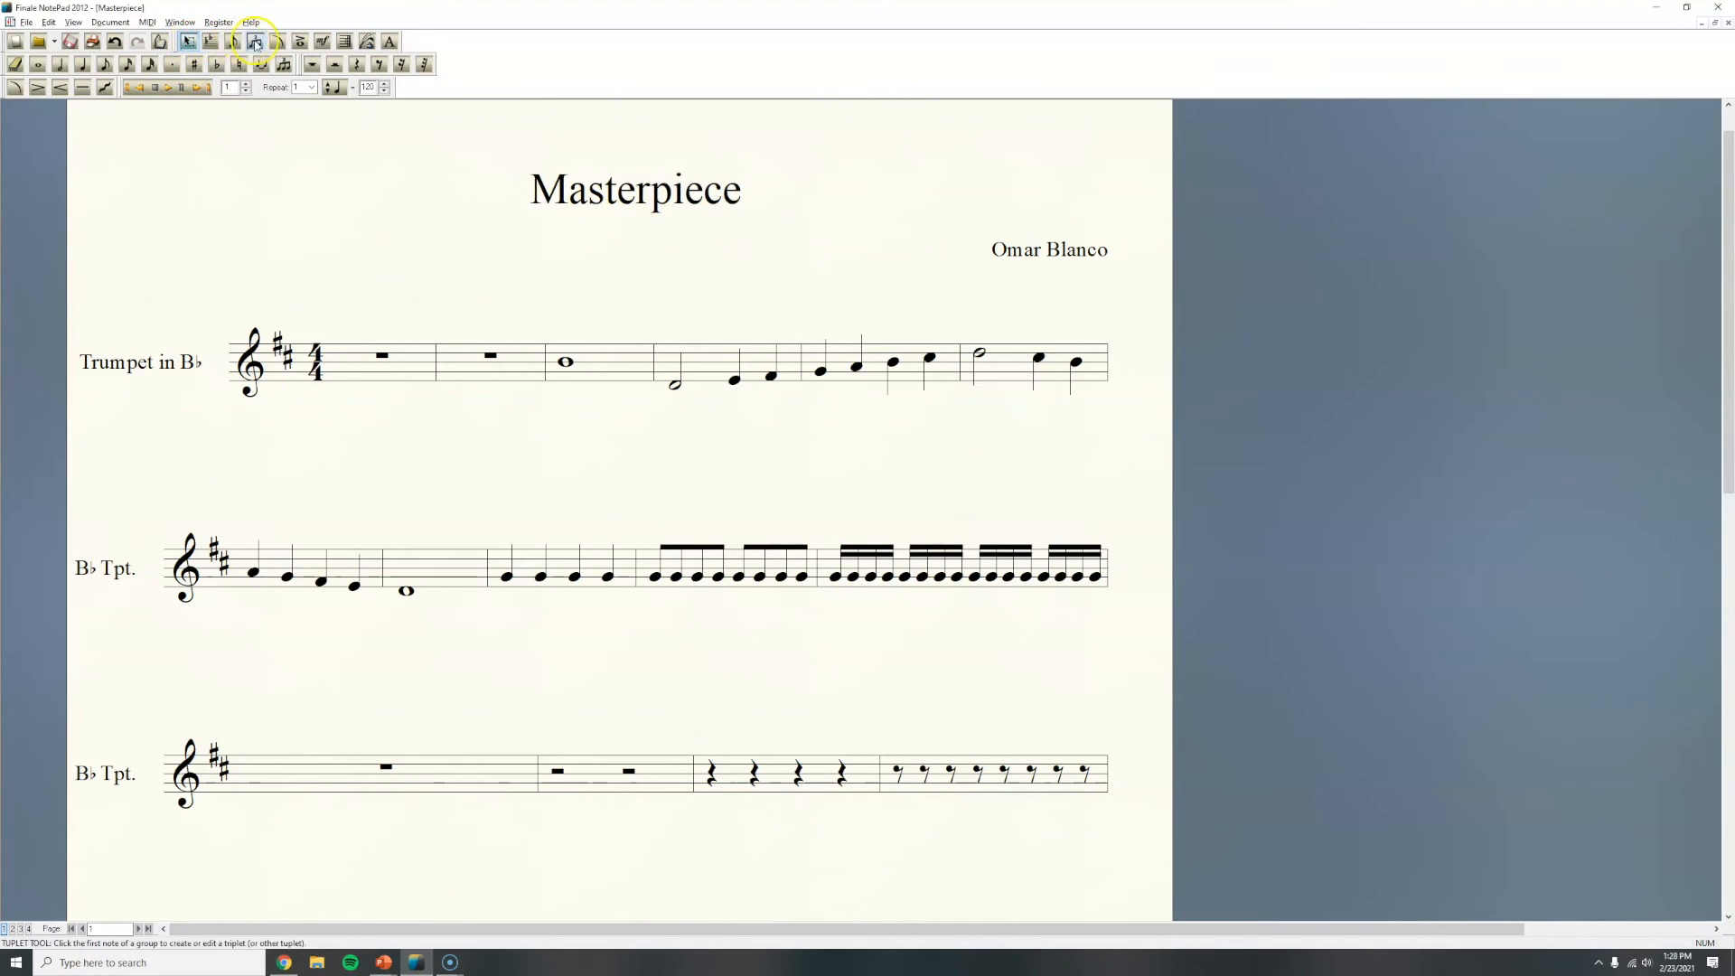
{"action": "left_click", "coordinate": [391, 42]}
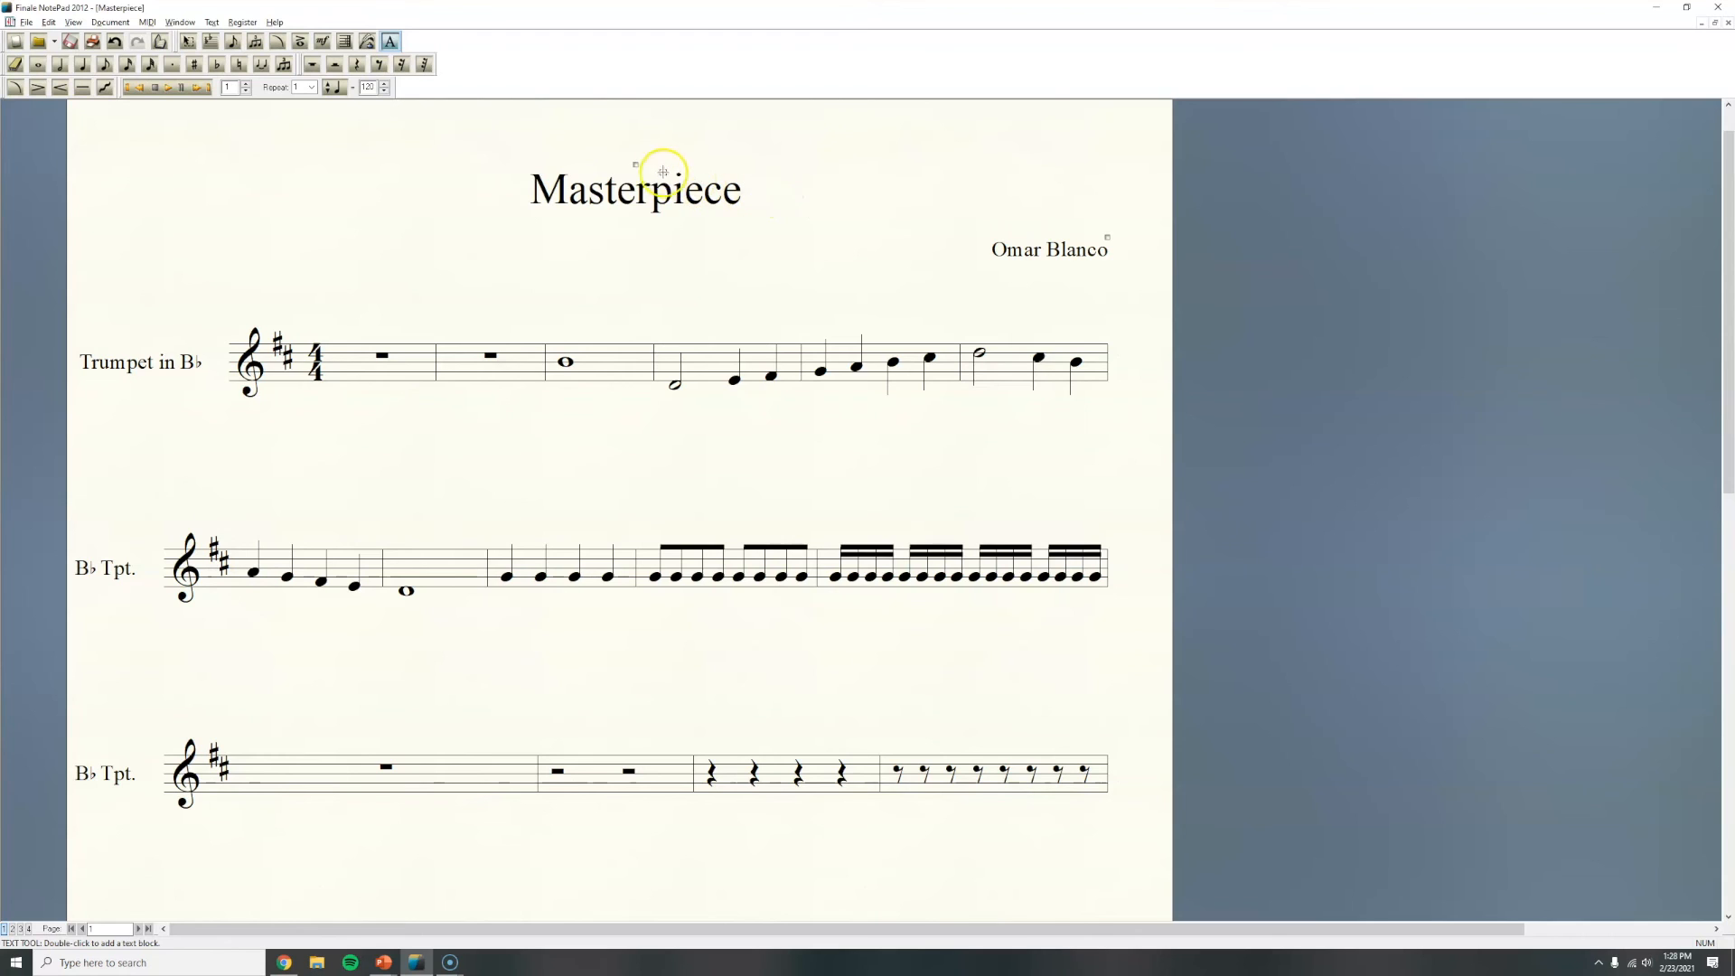
{"action": "left_click", "coordinate": [635, 163]}
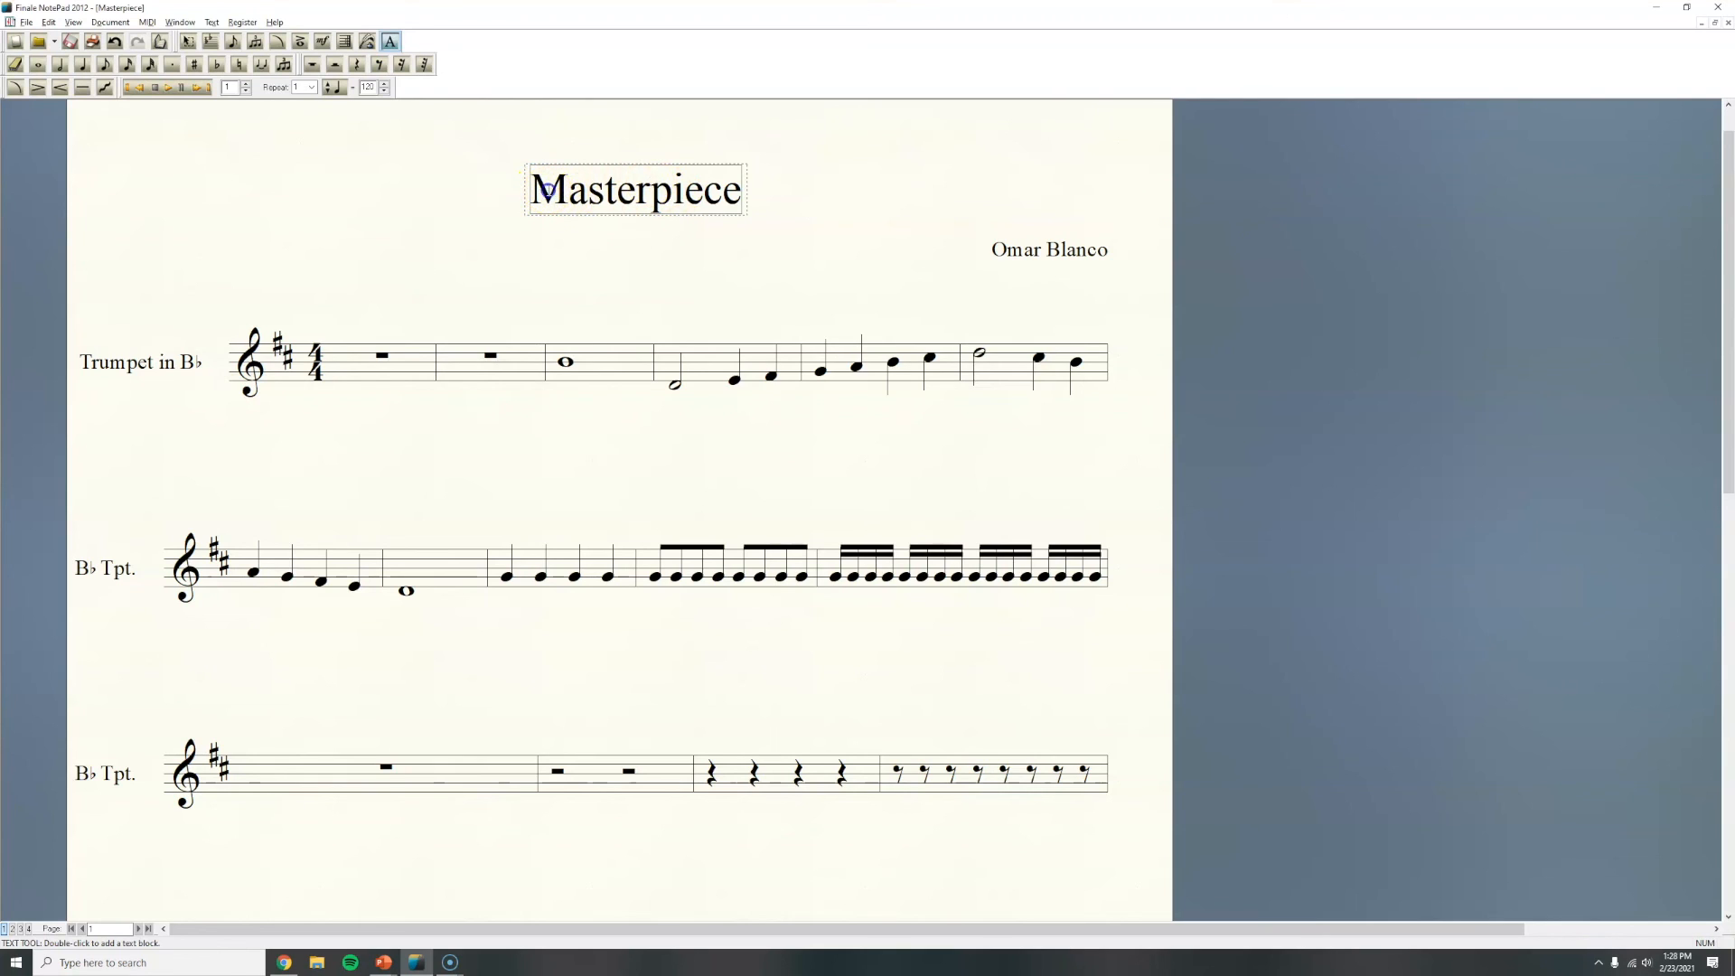
{"action": "double_click", "coordinate": [547, 191]}
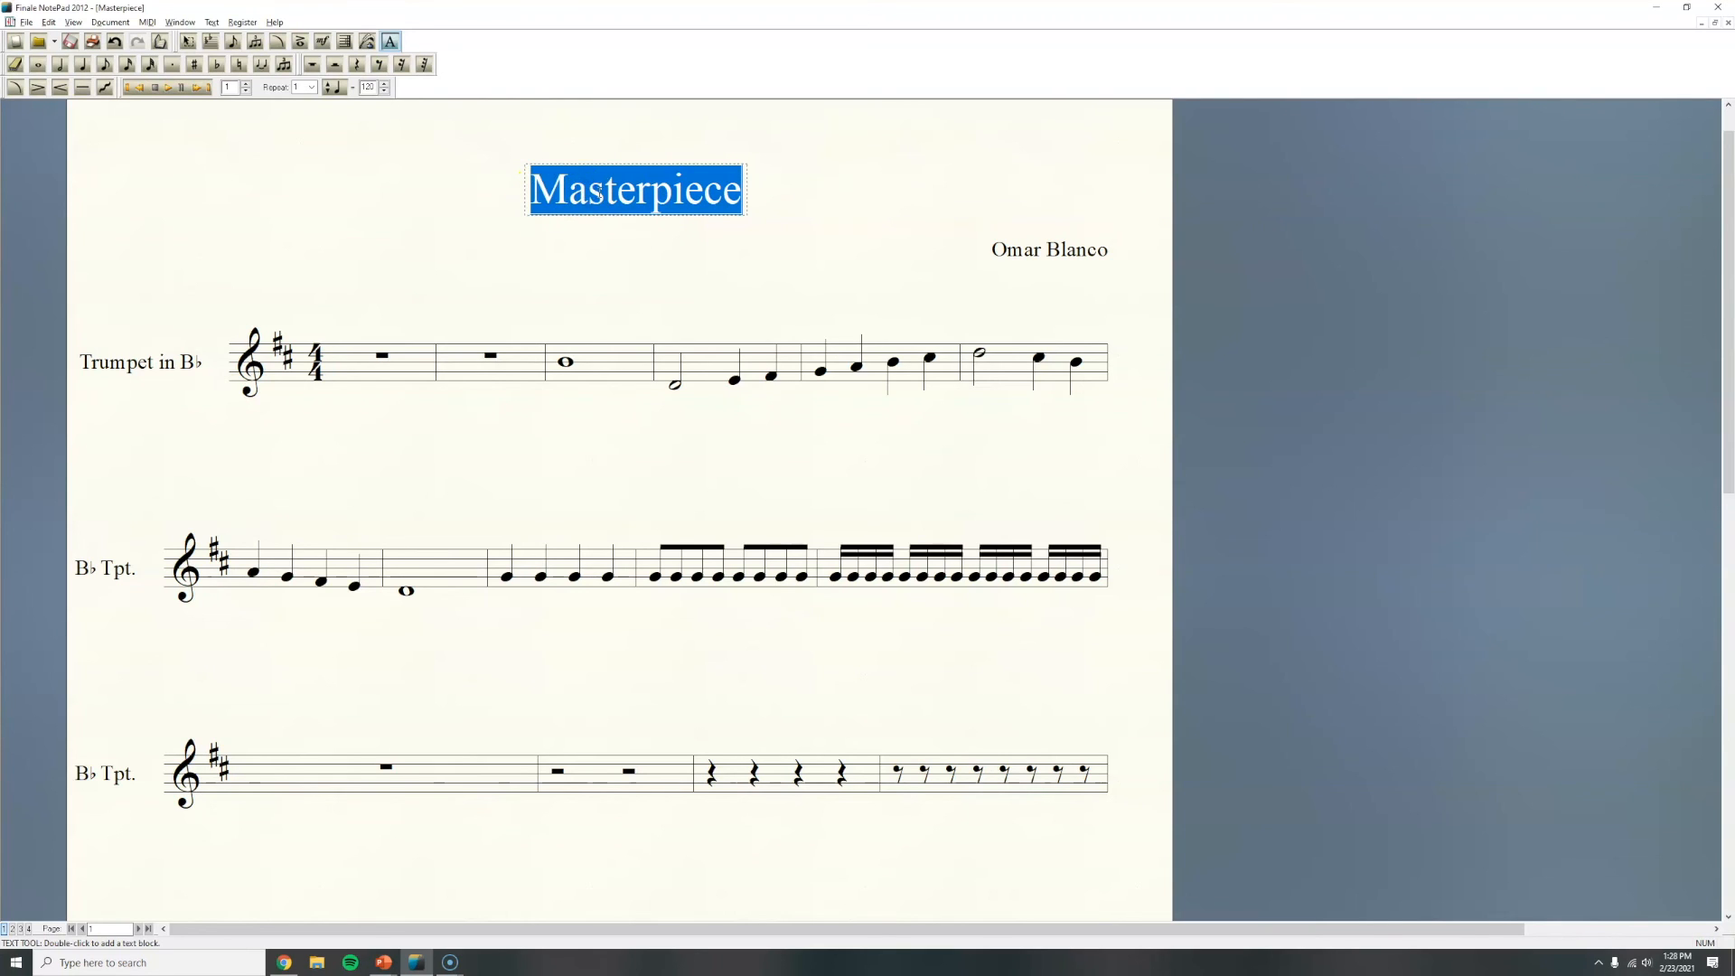
{"action": "type", "text": "M"}
{"action": "key", "text": "Caps_Lock"}
{"action": "type", "text": "ast"}
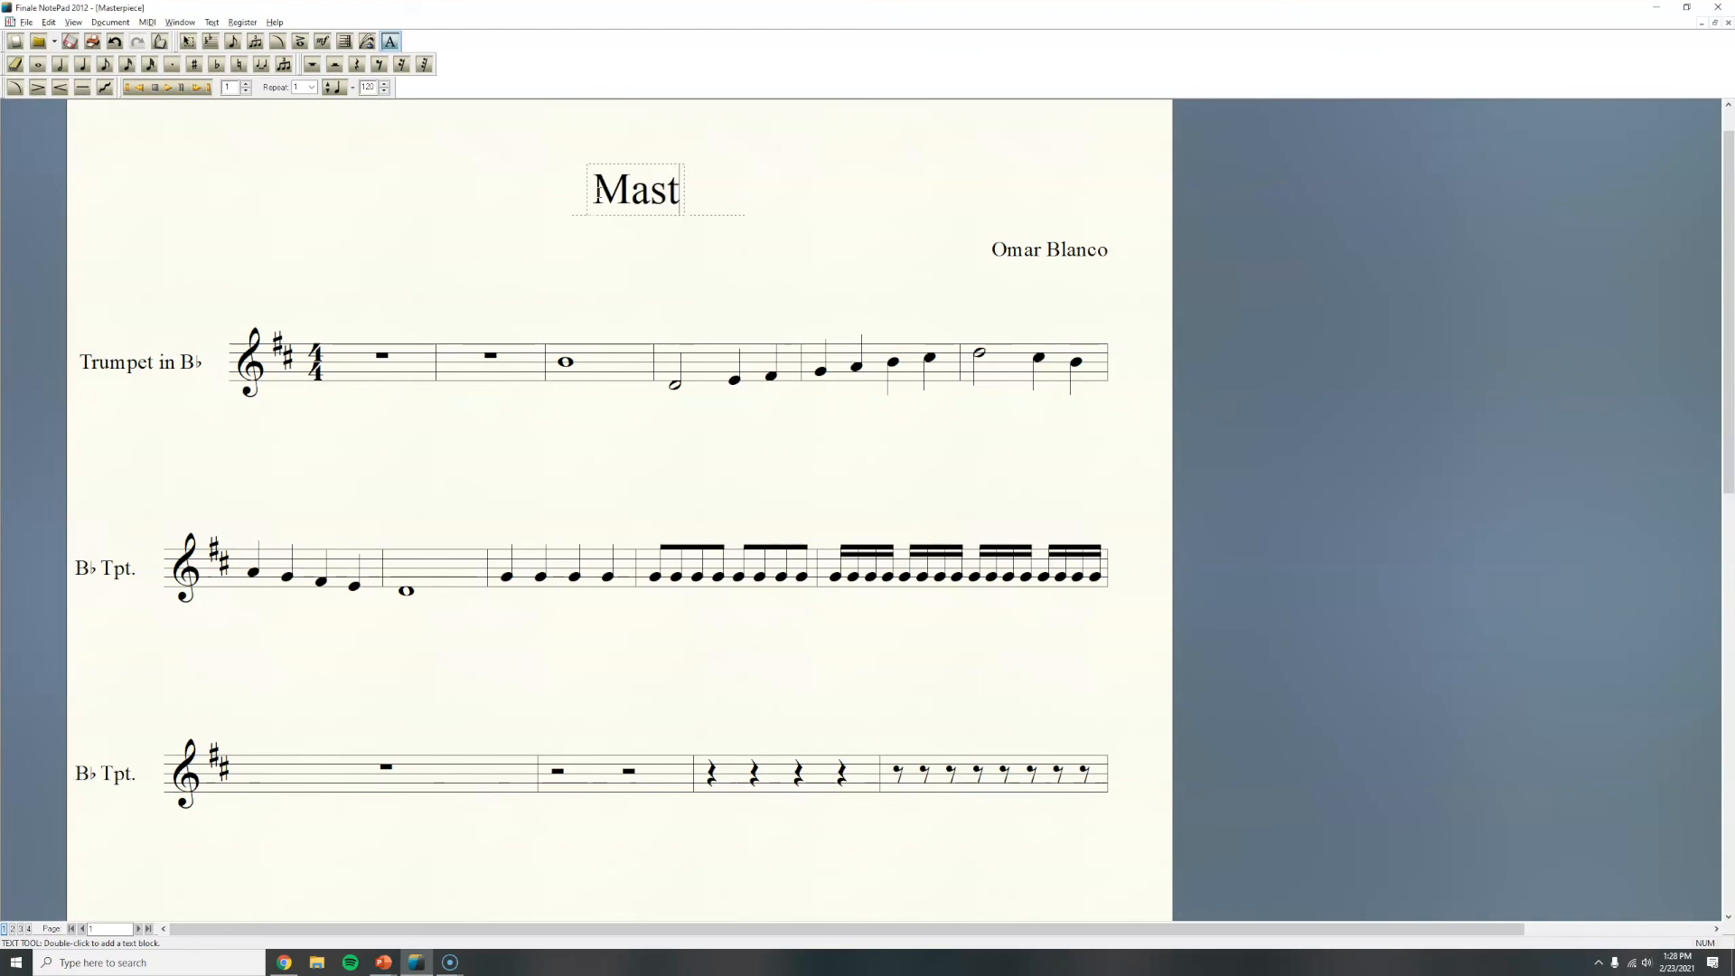
{"action": "type", "text": "erpiece"}
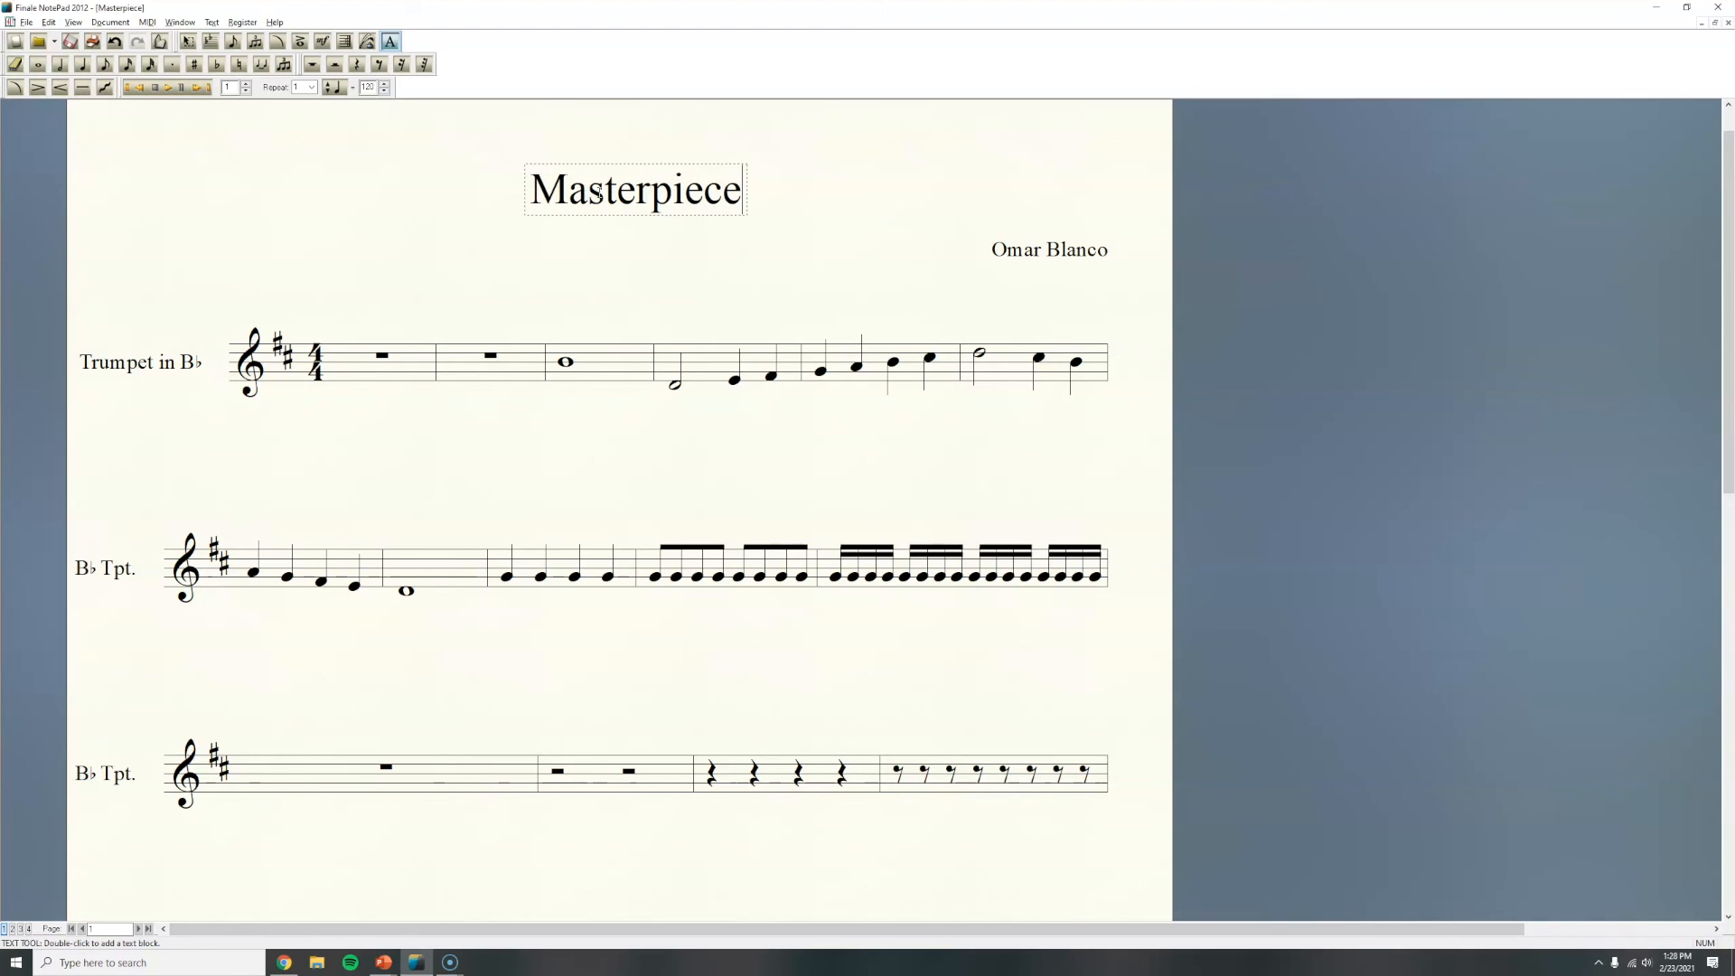
{"action": "type", "text": " N"}
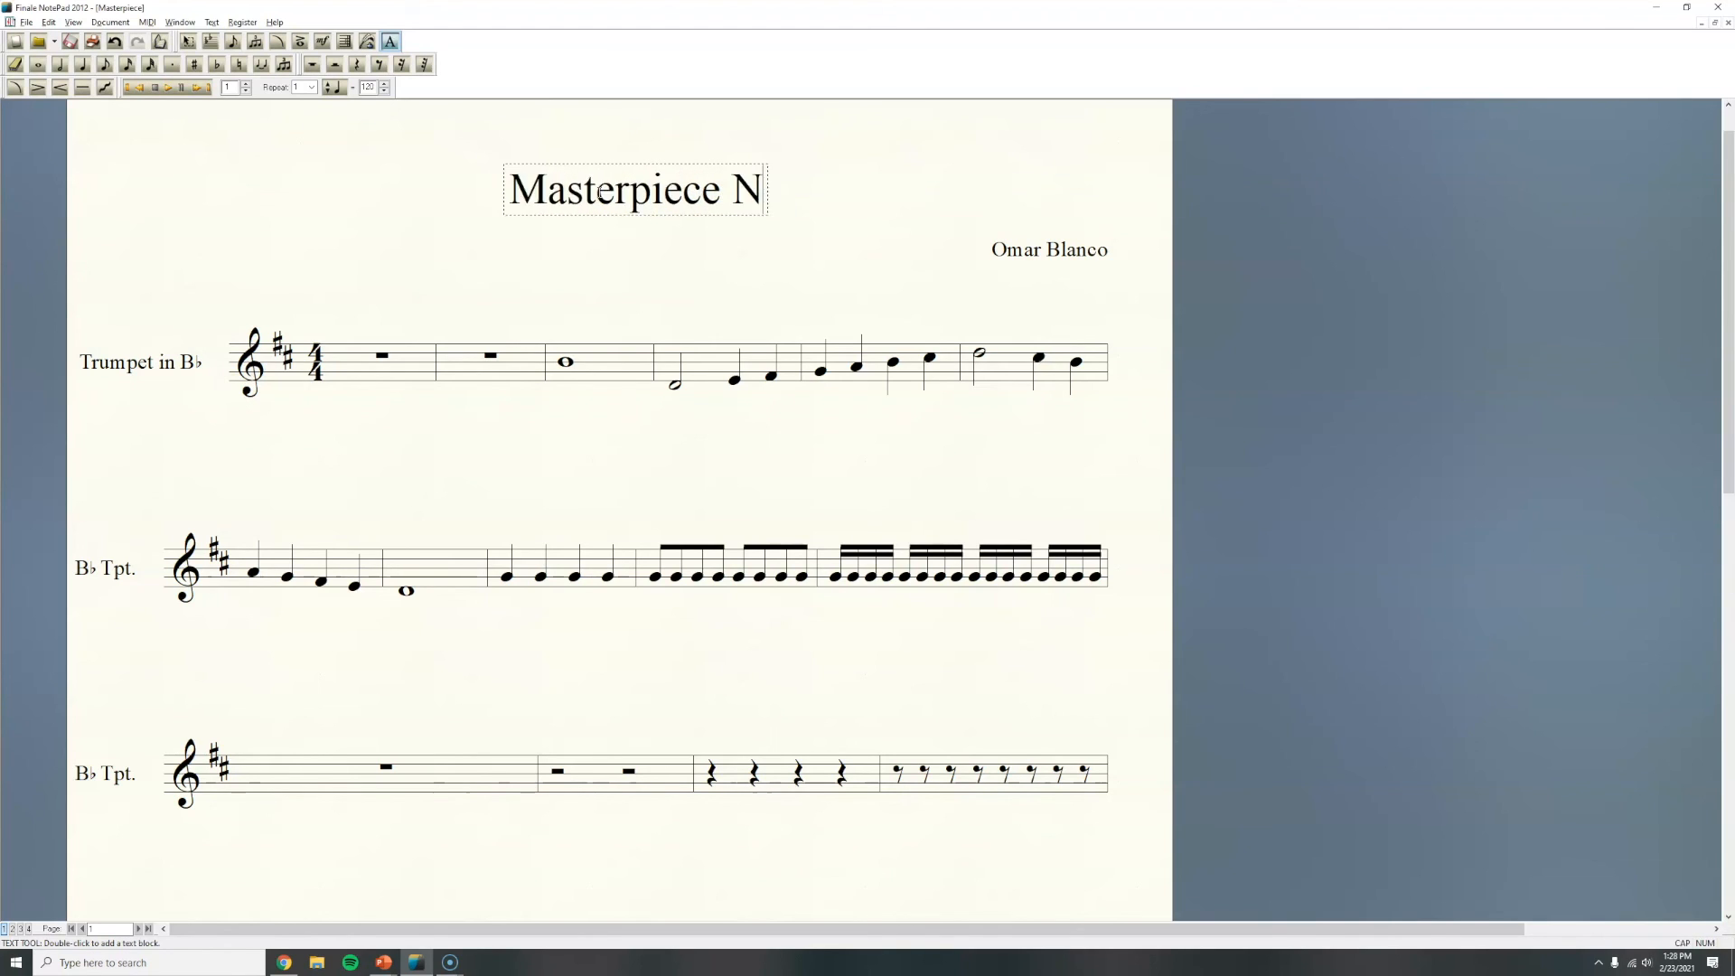
{"action": "type", "text": "umber 1"}
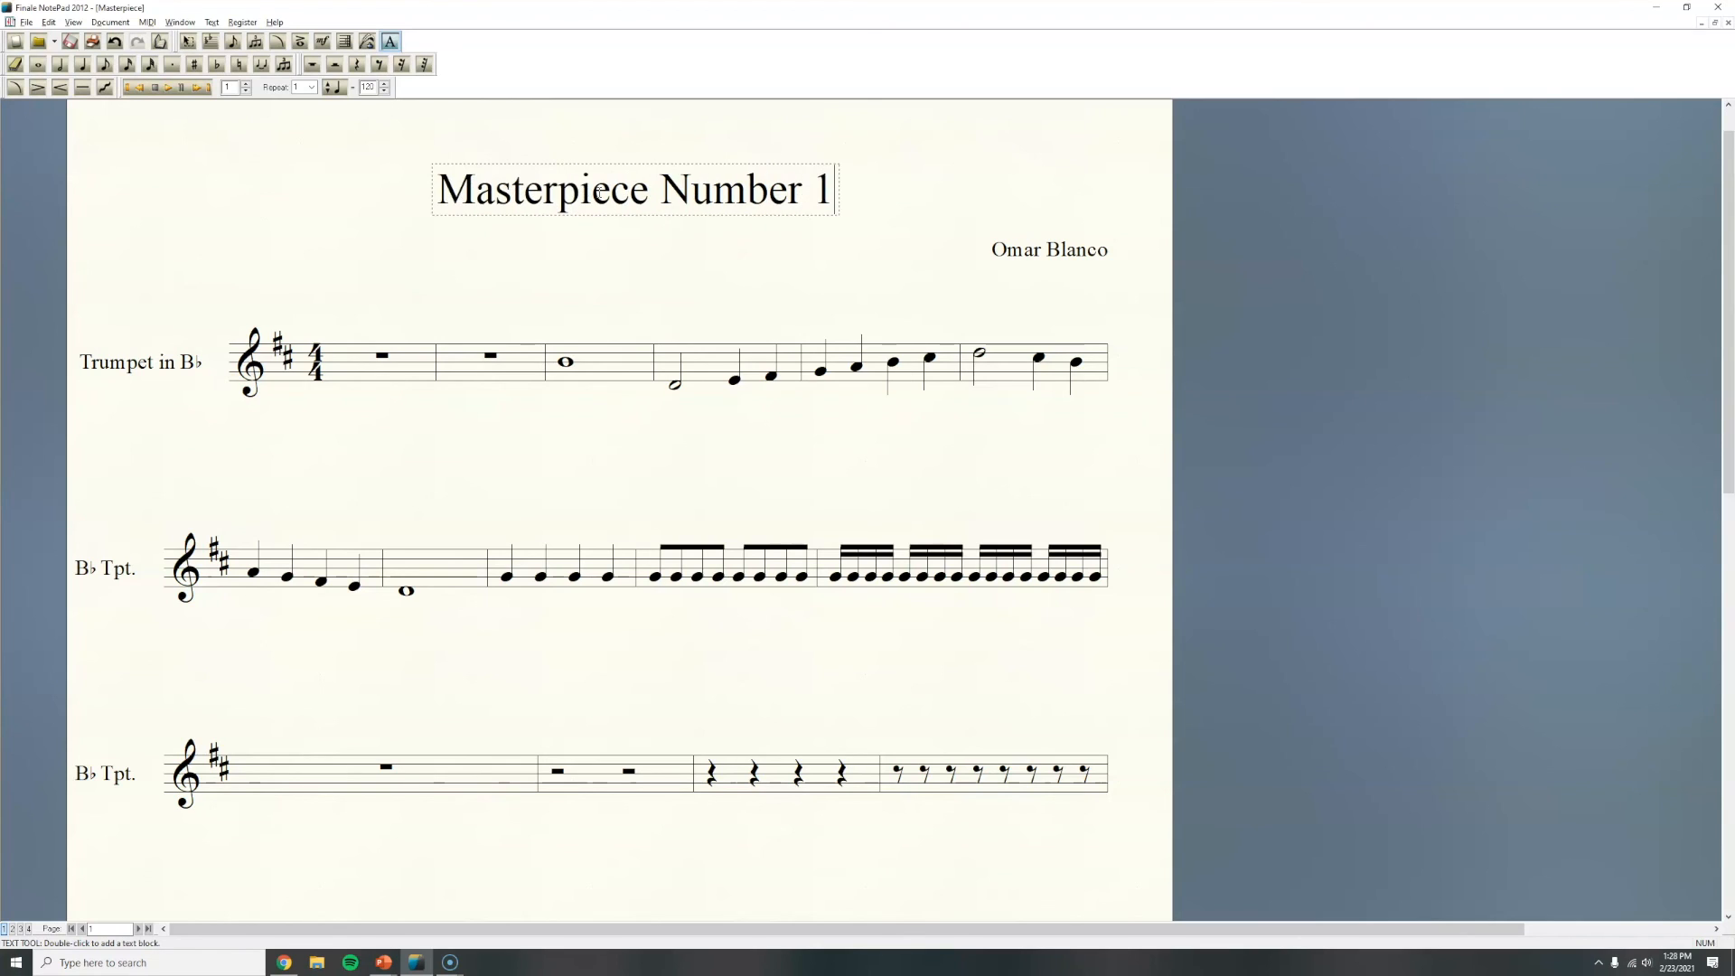
Step: Replace the composer credit with the composer's title and surname, then return to the Selection tool
{"action": "left_click", "coordinate": [620, 167]}
{"action": "left_click", "coordinate": [710, 242]}
{"action": "left_click", "coordinate": [1104, 237]}
{"action": "key", "text": "ctrl+a"}
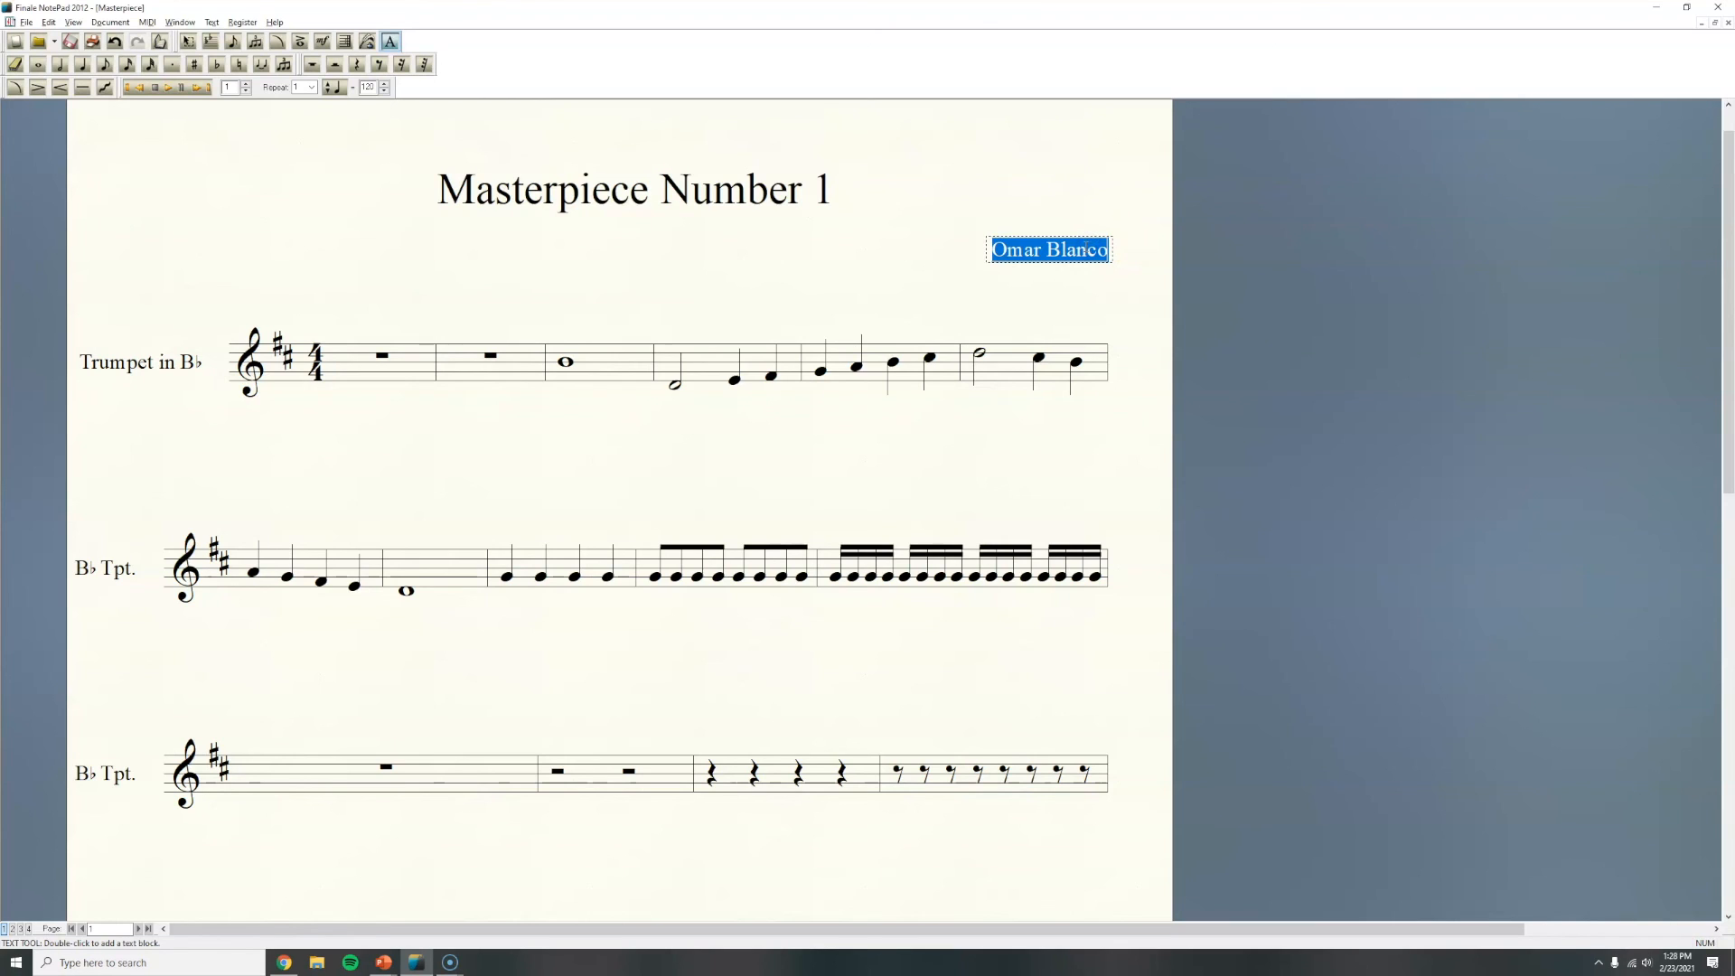
{"action": "type", "text": "Mr. Blanco"}
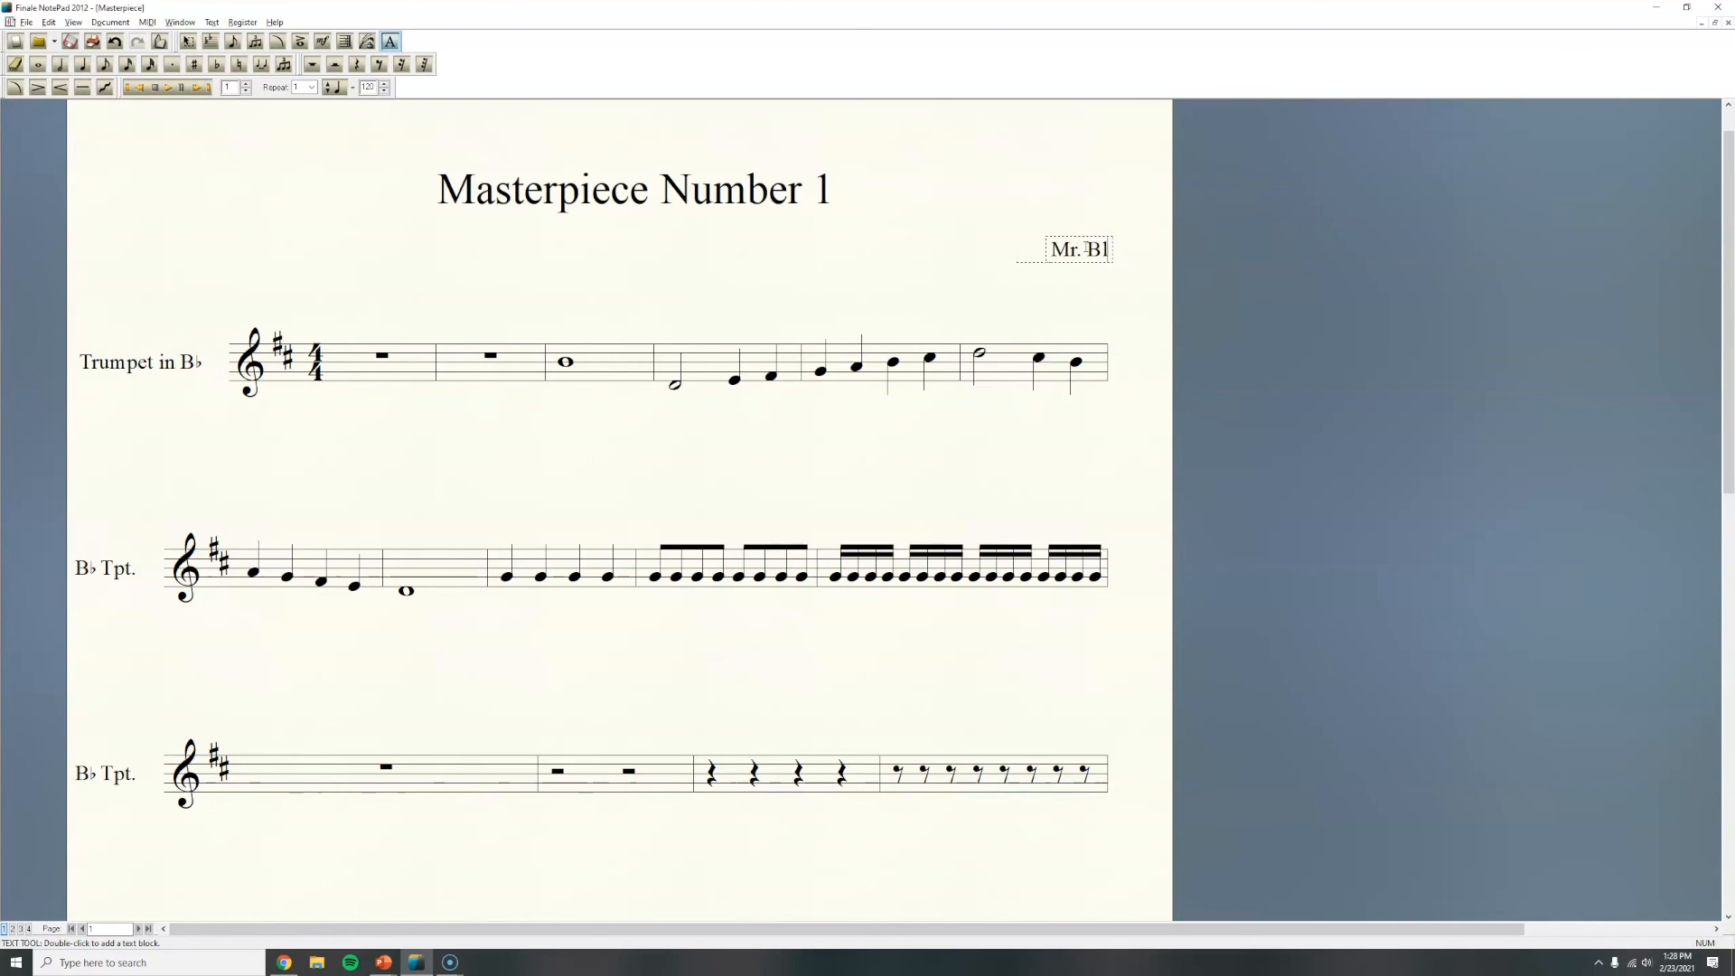
{"action": "left_click", "coordinate": [1086, 295]}
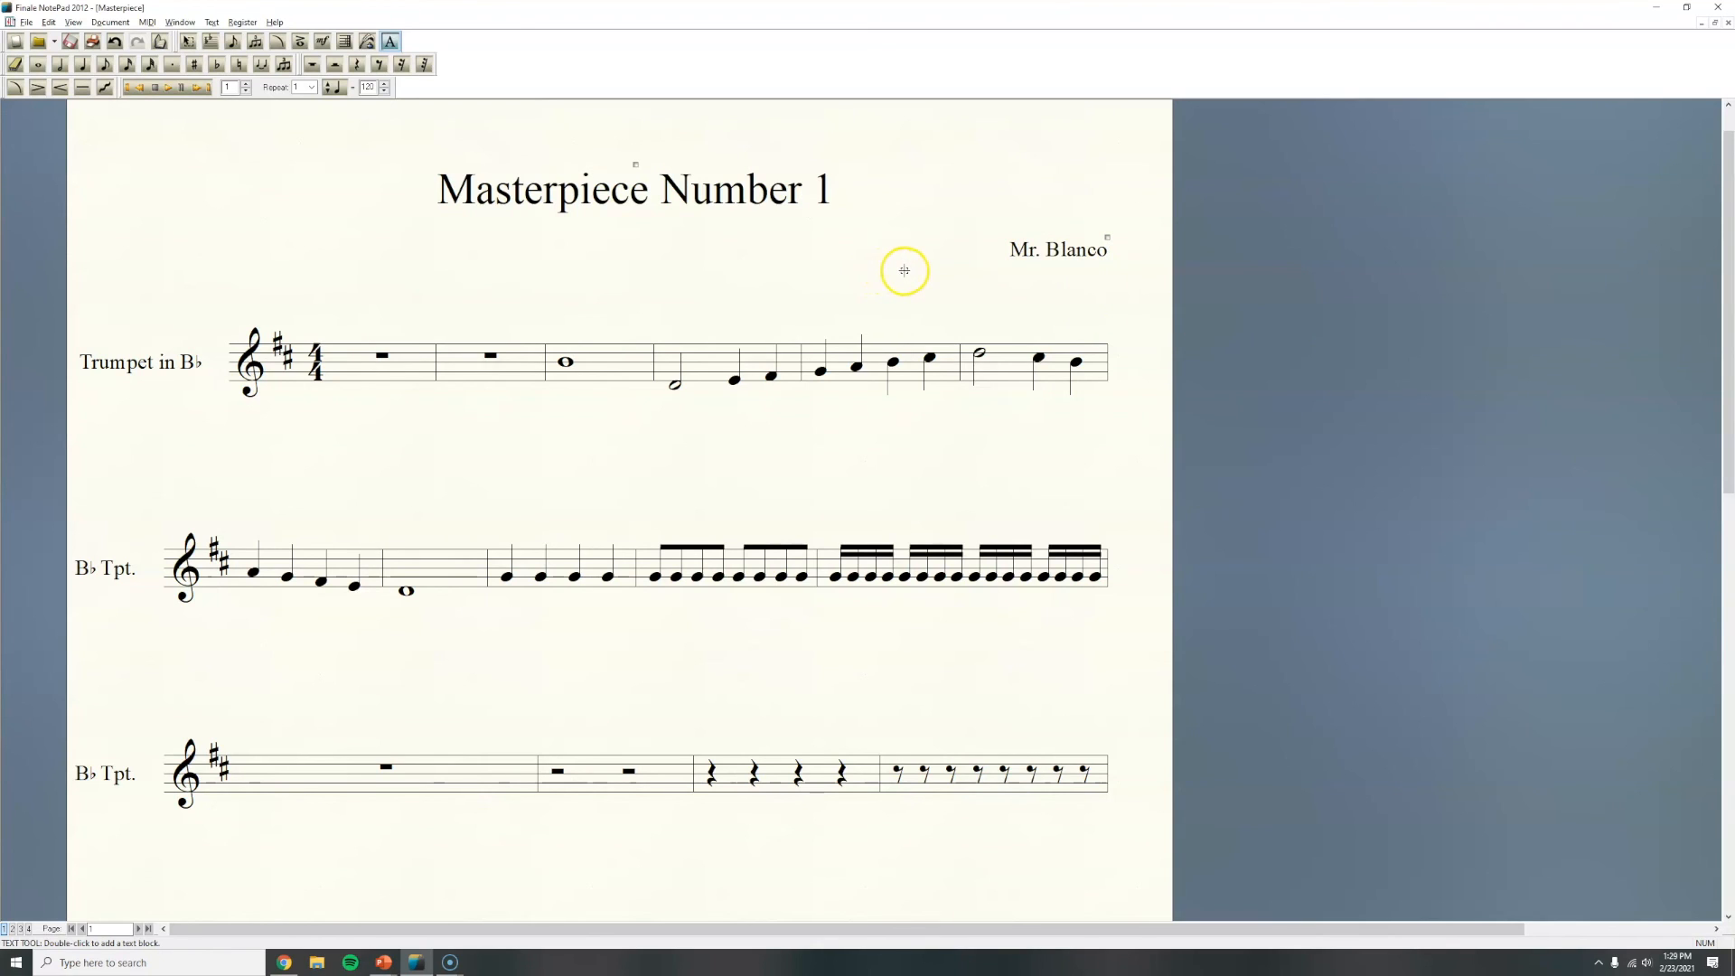
{"action": "left_click", "coordinate": [188, 42]}
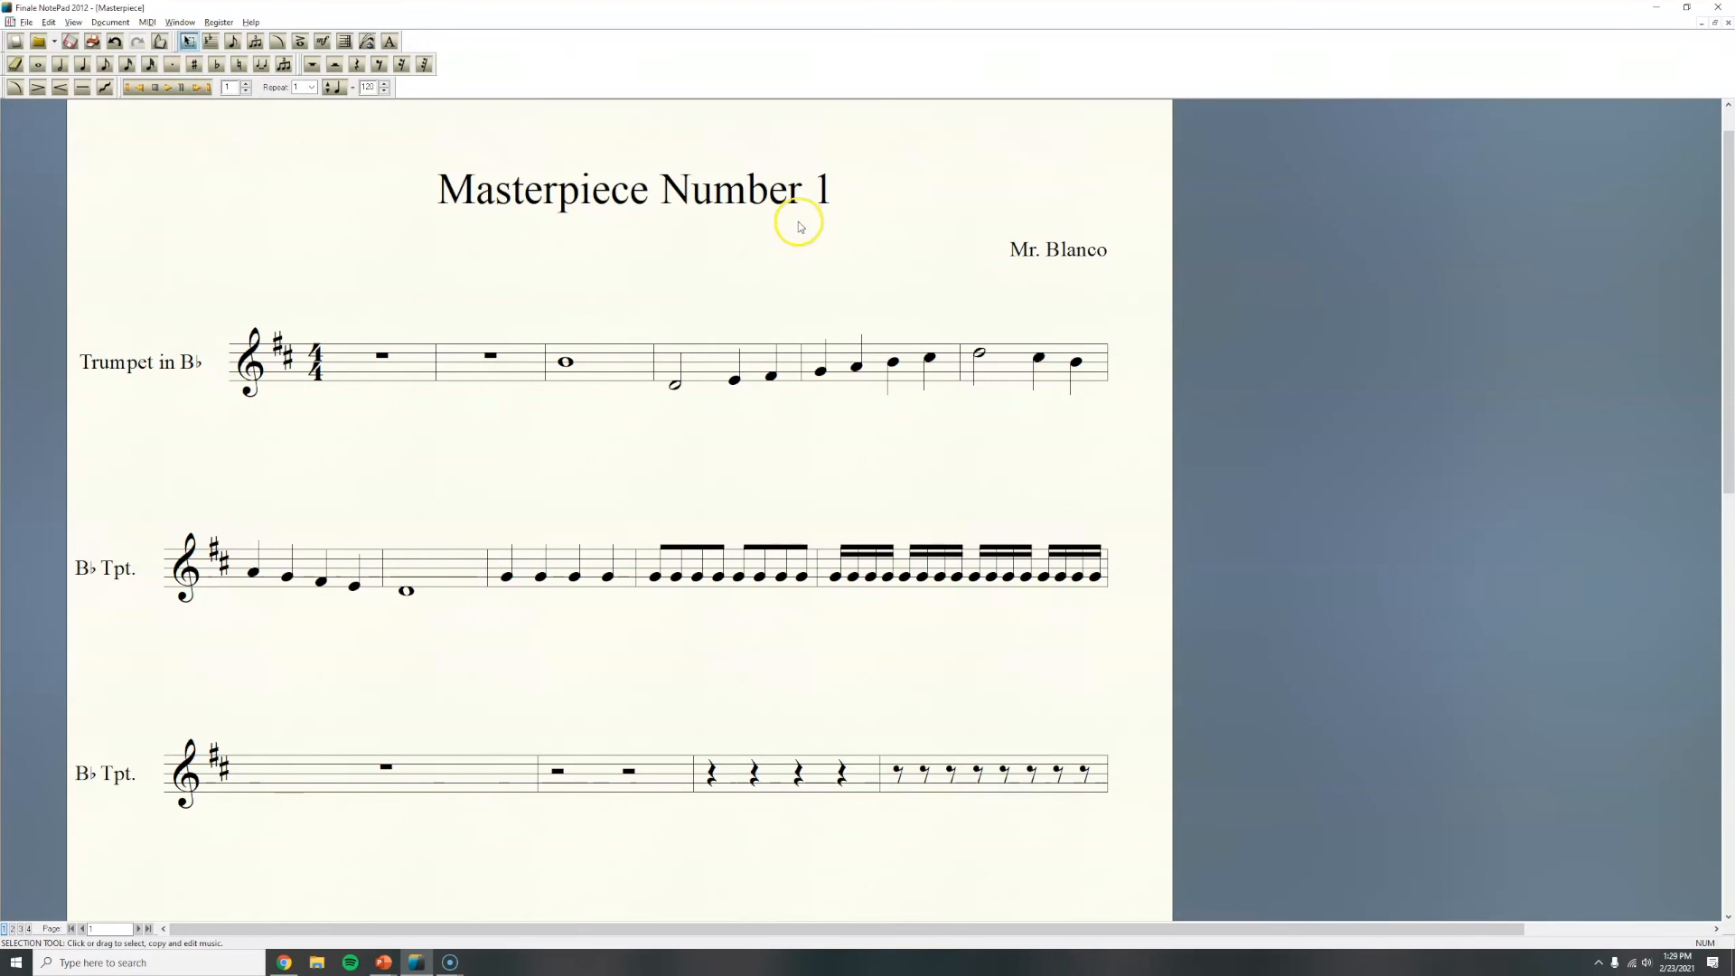